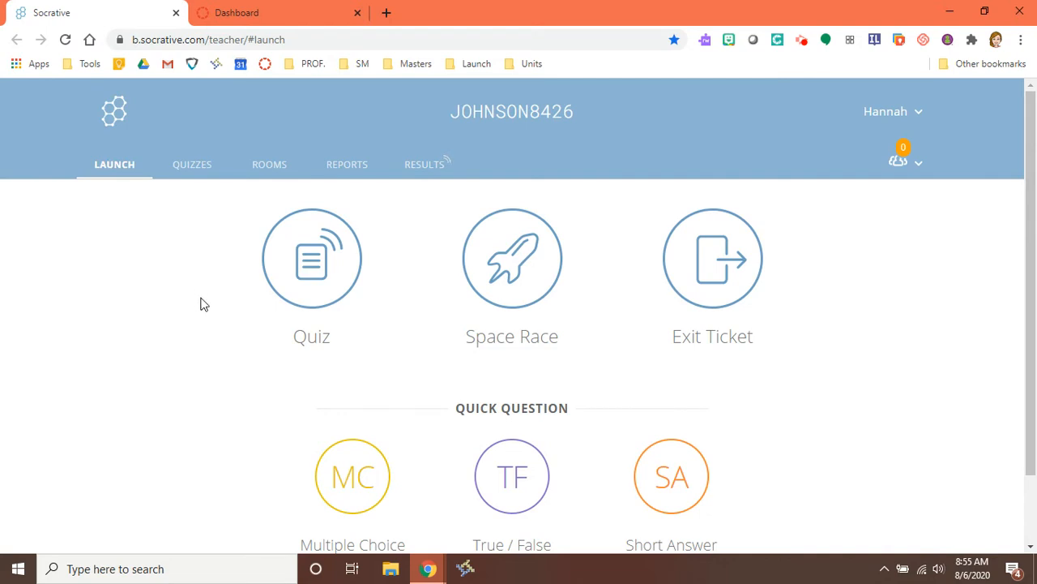
# Step: Choose Quiz on the Socrative Launch page to begin launching a quiz
pyautogui.click(315, 280)
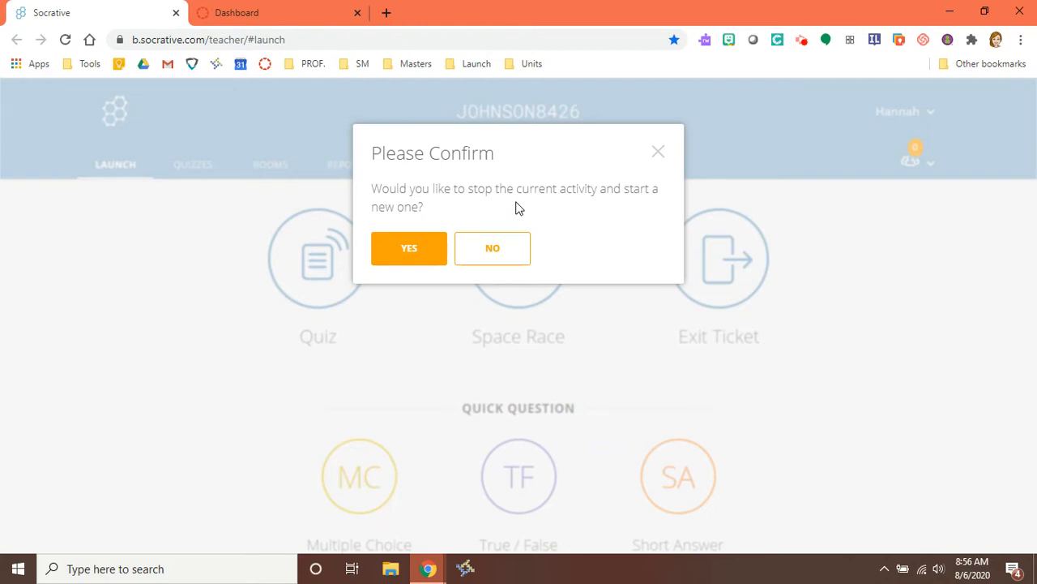
# Step: Stop the current activity and select the Get to Know Your Teacher quiz to launch
pyautogui.click(418, 254)
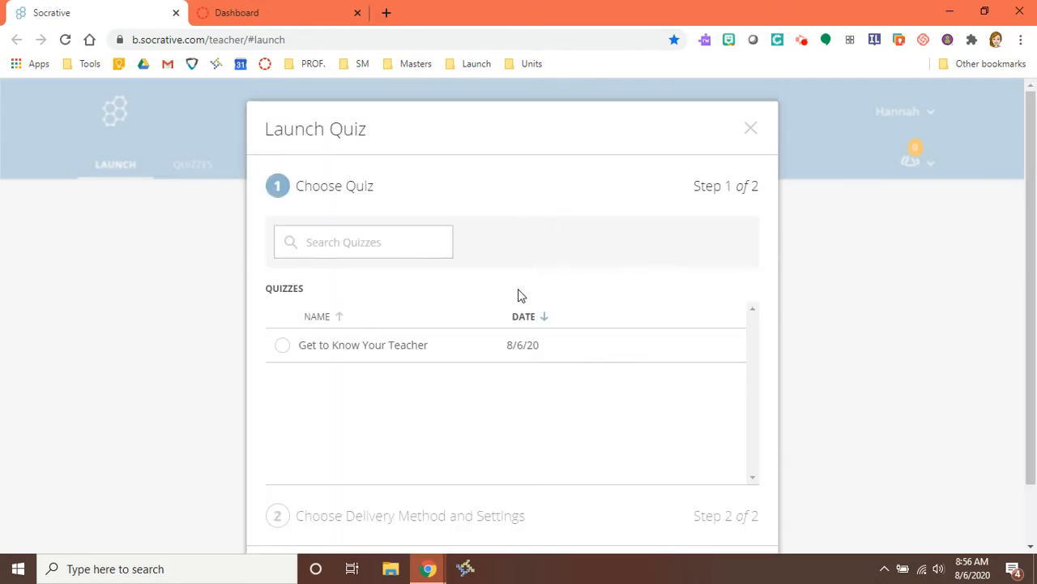
pyautogui.scroll(-1, 405, 320)
pyautogui.click(279, 283)
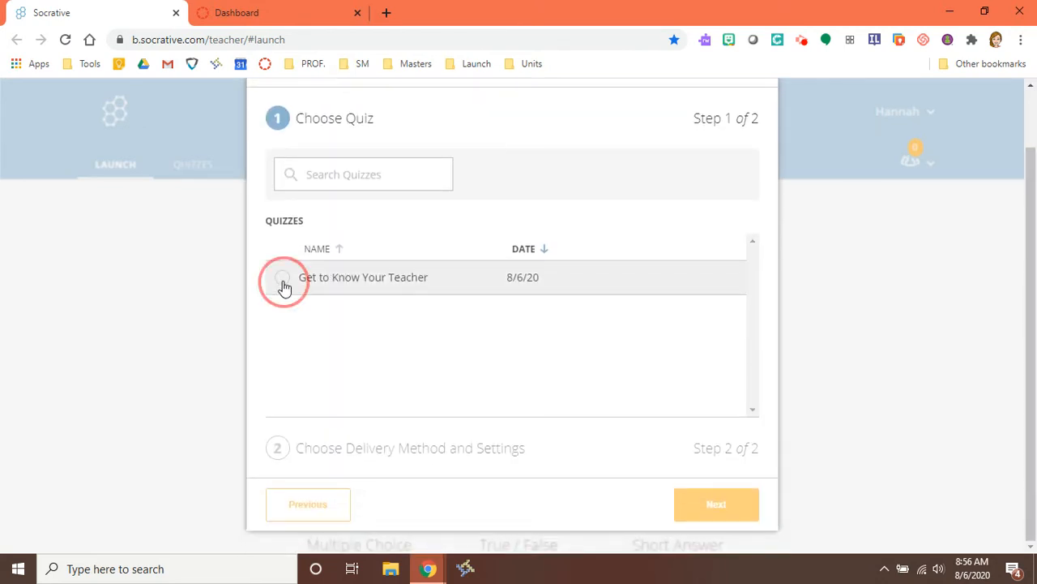
pyautogui.click(712, 509)
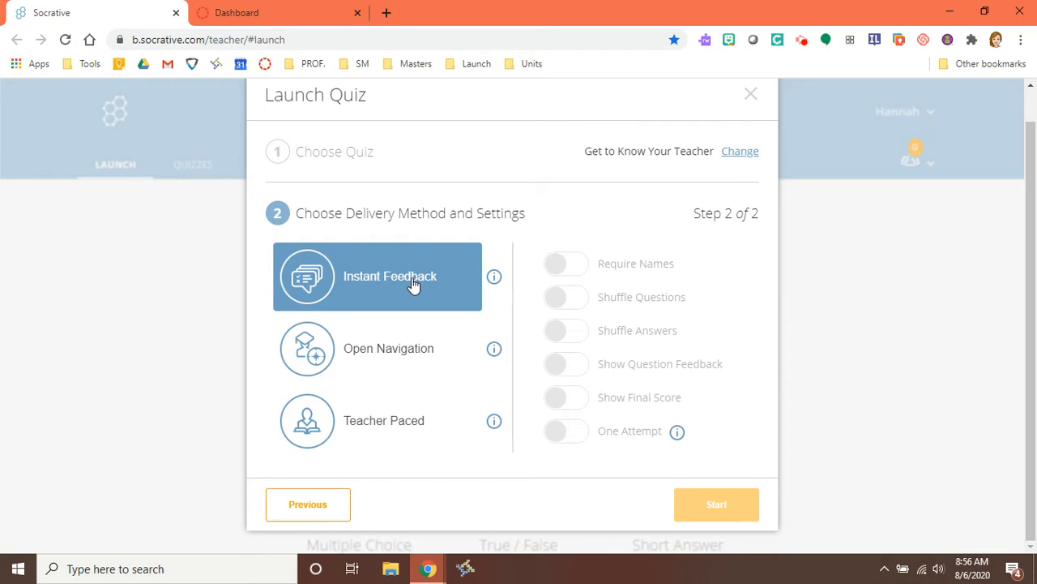
# Step: Start the quiz in Open Navigation mode with Require Names and Show Final Score enabled
pyautogui.click(427, 353)
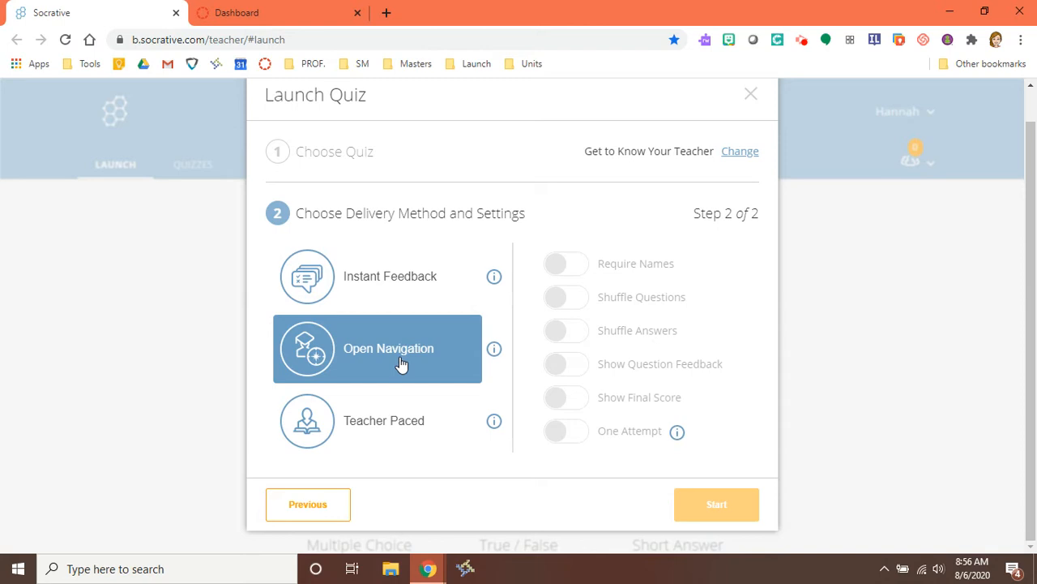
pyautogui.click(389, 409)
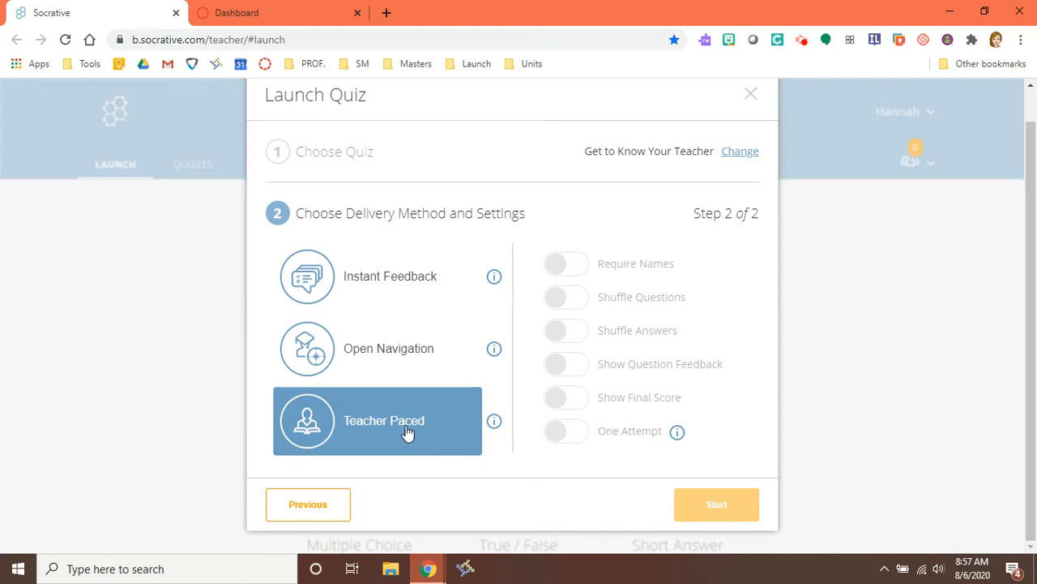
pyautogui.click(378, 364)
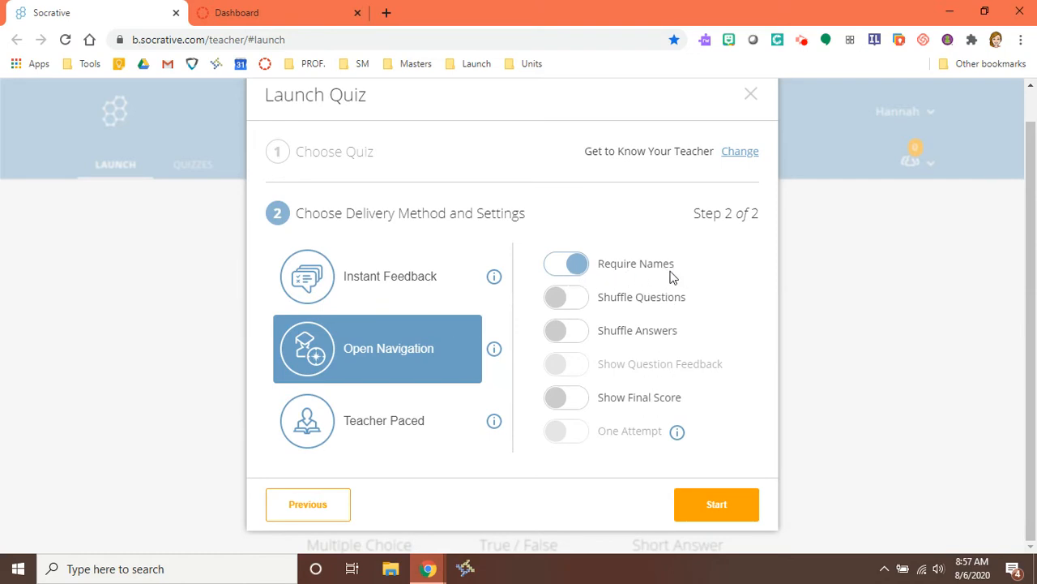
pyautogui.click(564, 402)
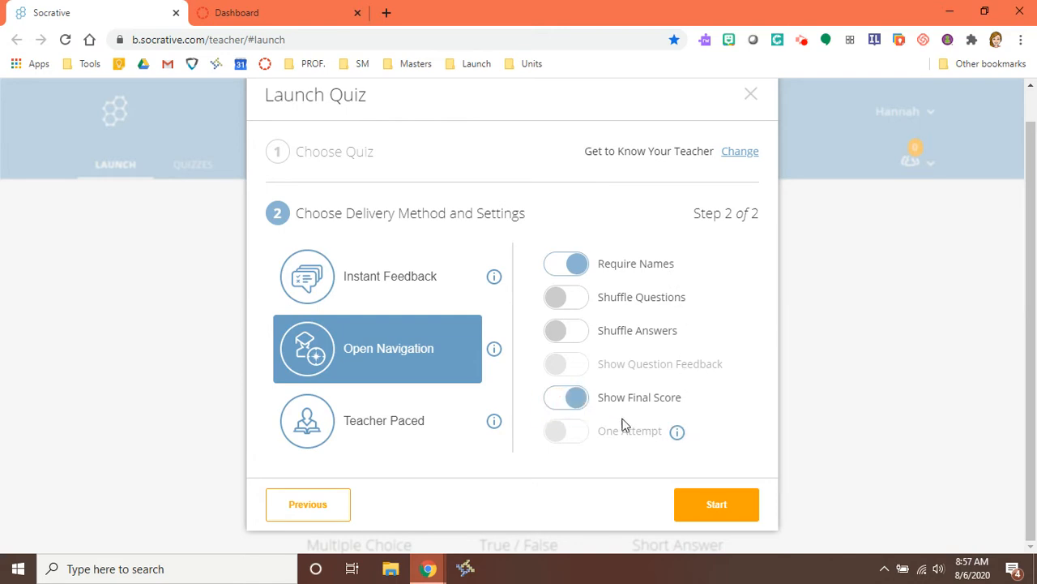
pyautogui.click(713, 516)
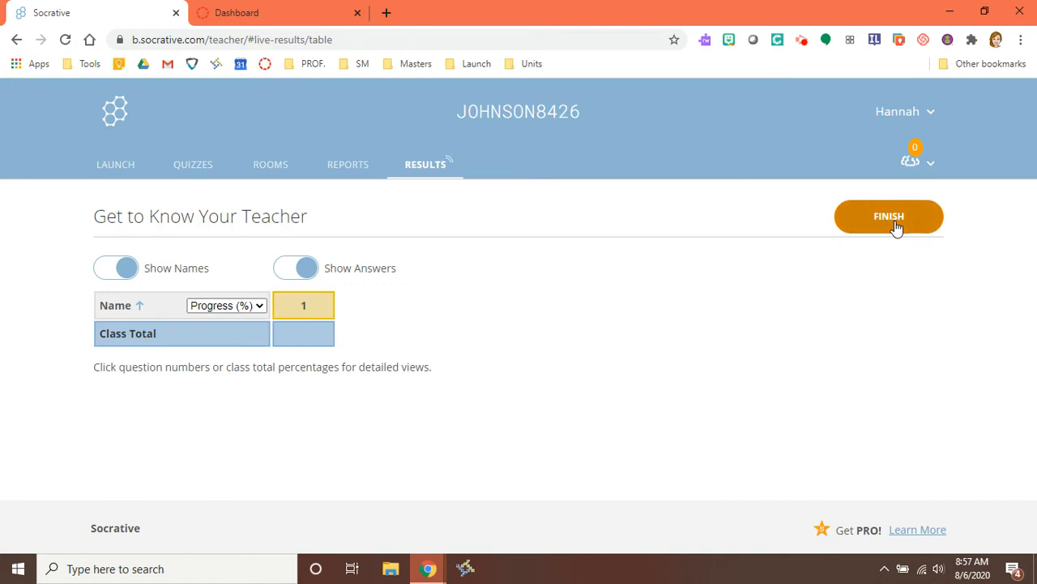
# Step: Create a new assignment from the ELA with Mrs. J course's Assignments page
pyautogui.click(252, 12)
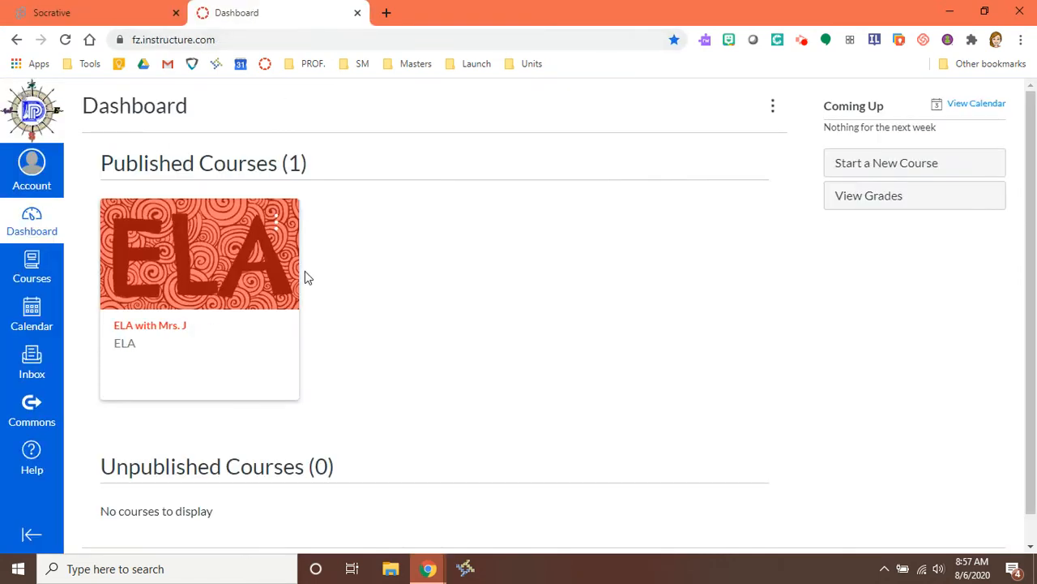
pyautogui.click(204, 270)
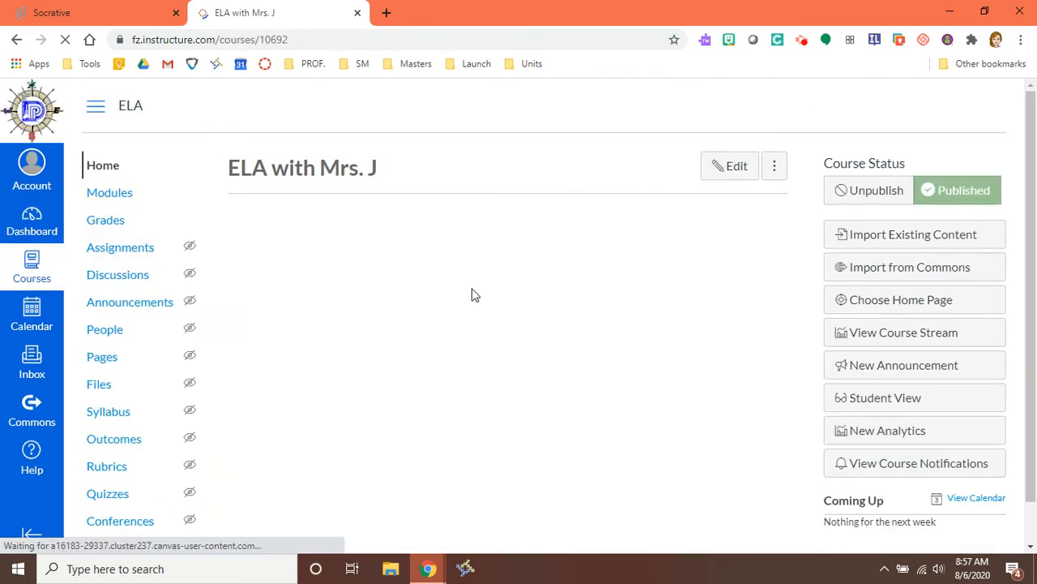
pyautogui.click(111, 254)
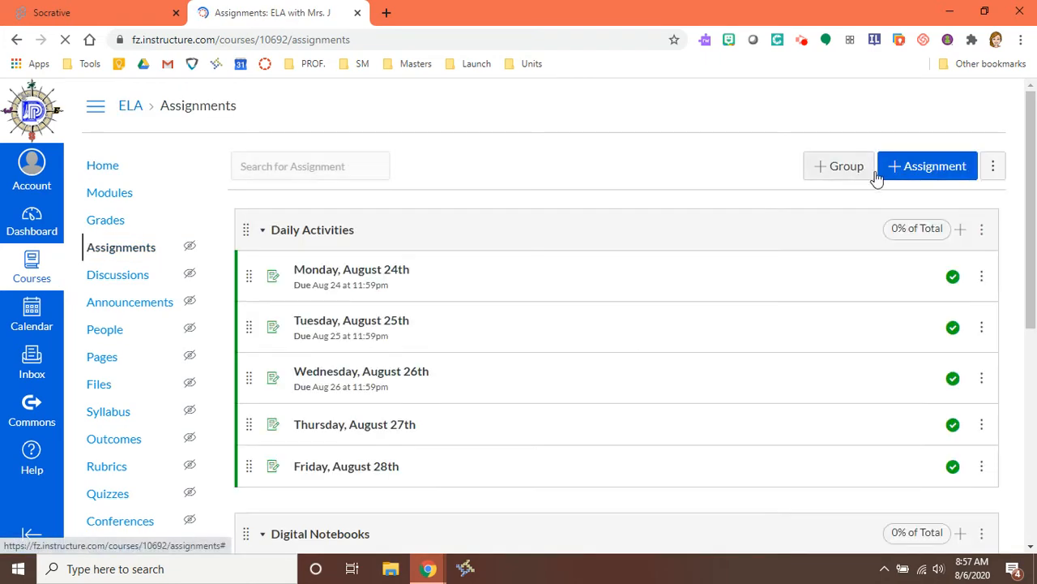
pyautogui.click(922, 170)
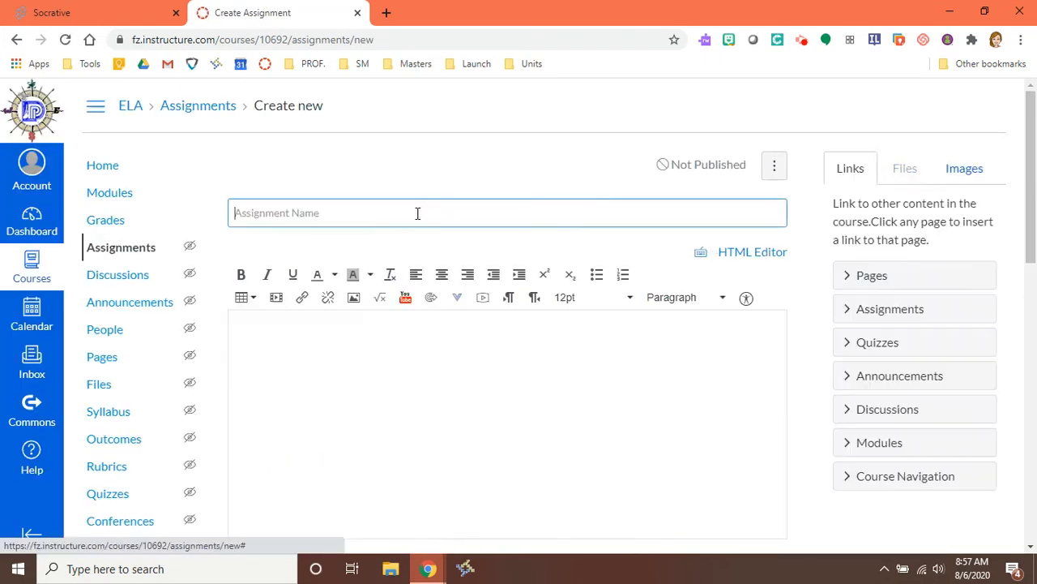
# Step: Title the assignment 'Socrative Quiz: Get to Know Your Teacher' and write three numbered instructions: go to Socrative, type the room code, complete the quiz
pyautogui.write('Socrative ')
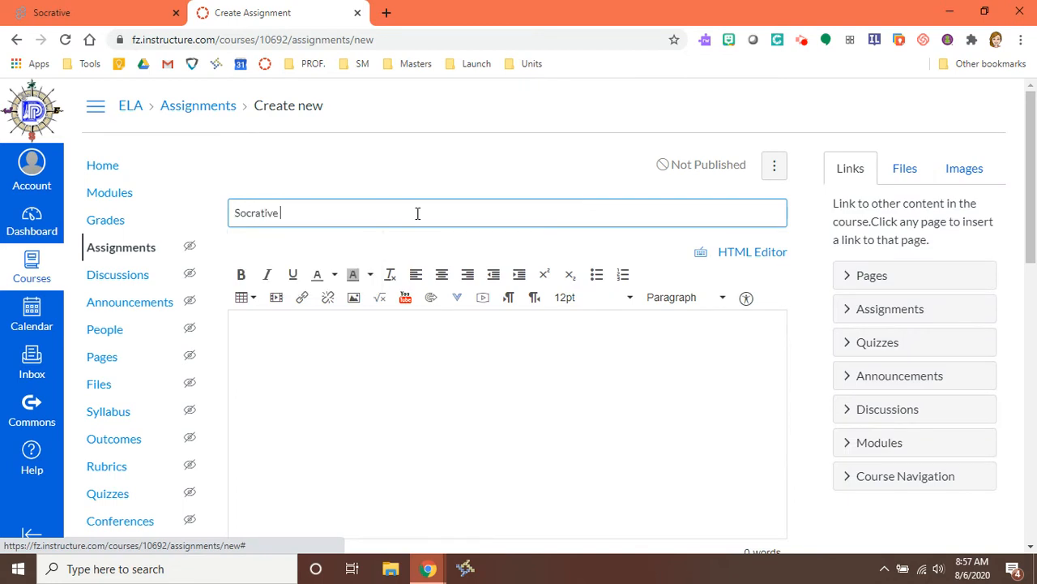
pyautogui.write('Quiz: Get to Know Your Teacher')
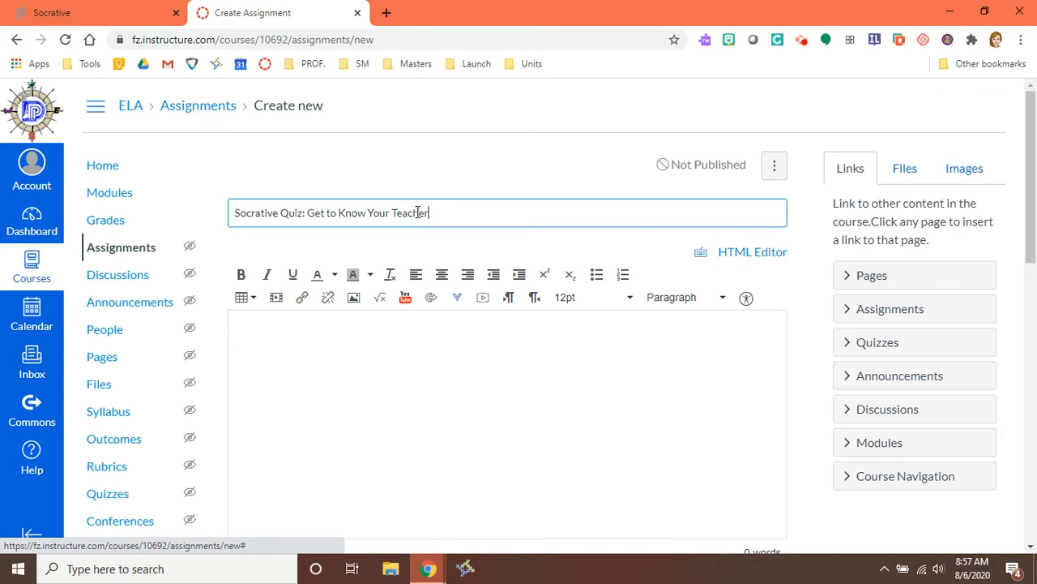
pyautogui.click(367, 317)
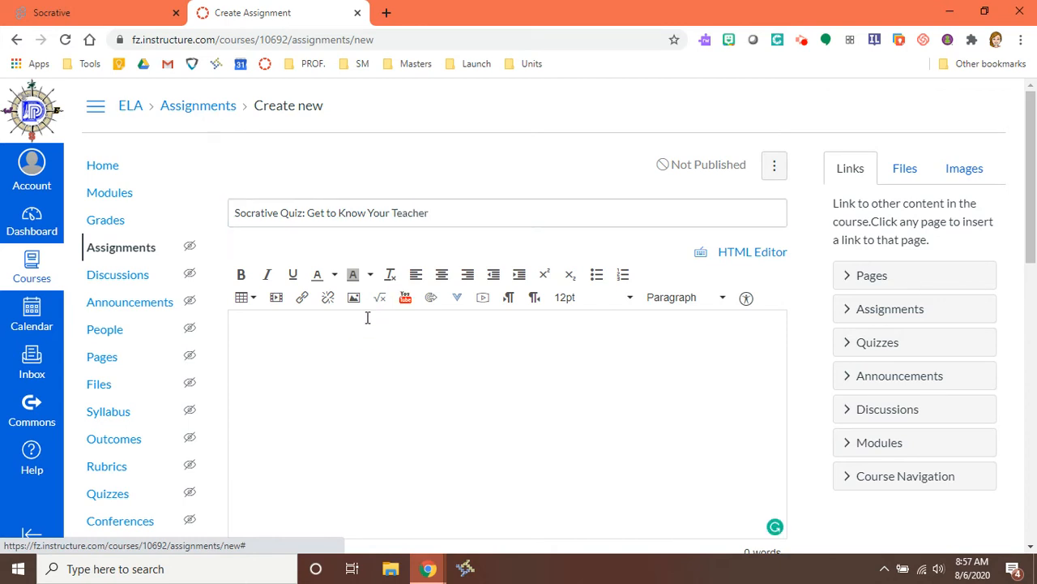
pyautogui.write('Click here to go to Socrative. 2. ')
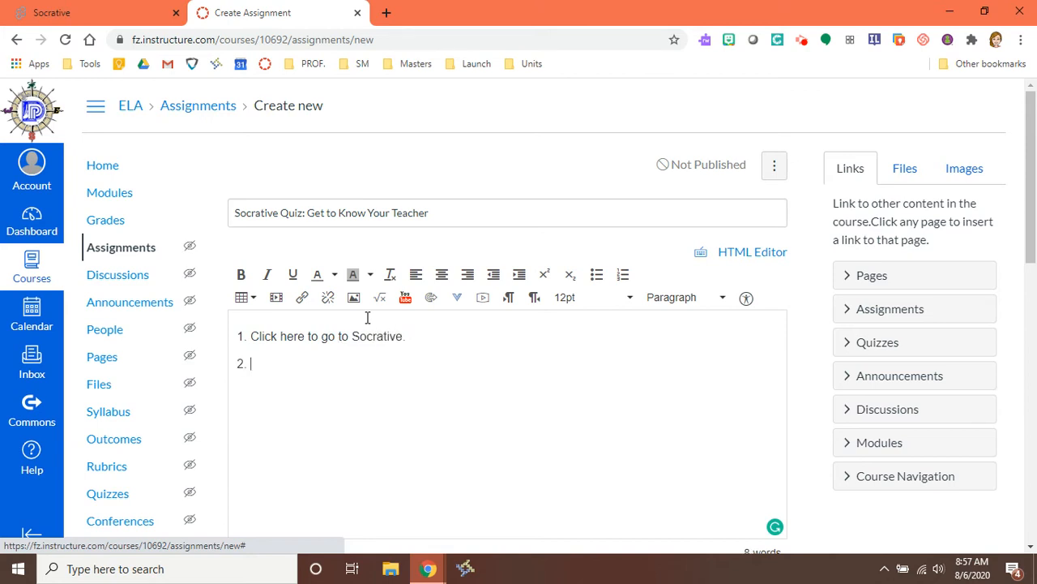
pyautogui.write('Type the room cod')
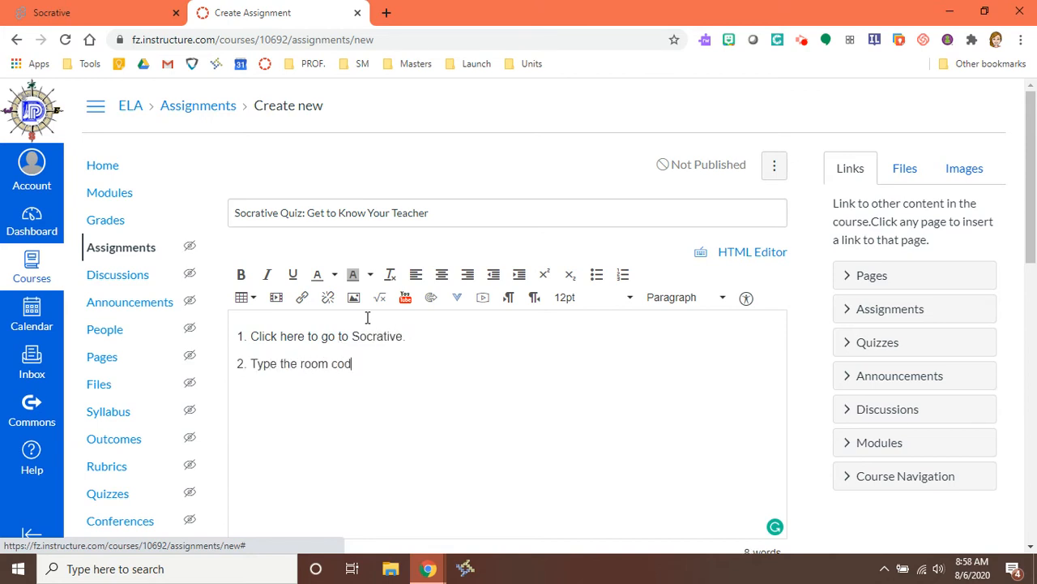
pyautogui.write('e: 3')
pyautogui.write('. Complete the quiz.')
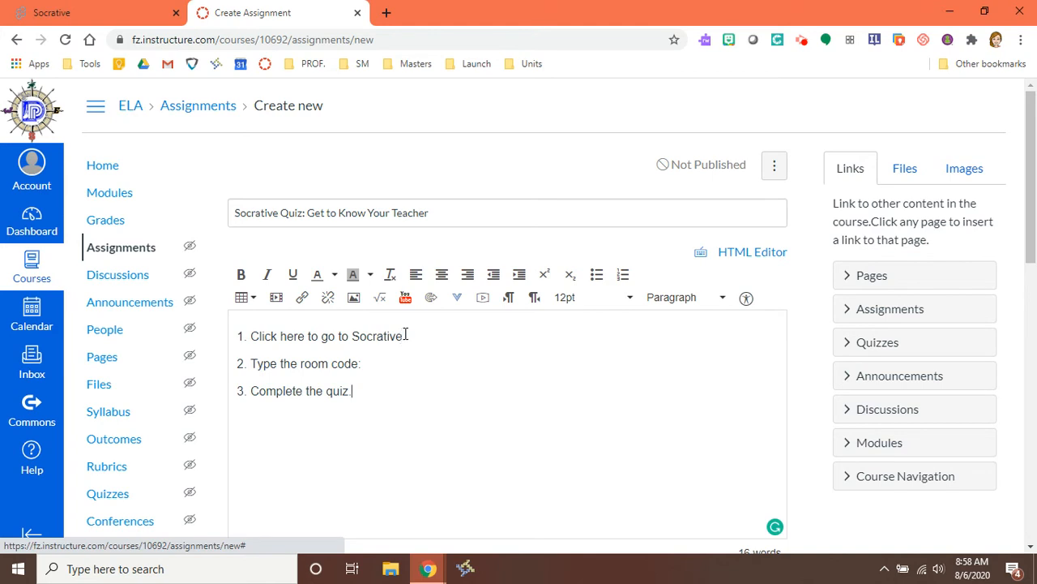
pyautogui.moveTo(409, 337); pyautogui.dragTo(241, 343)
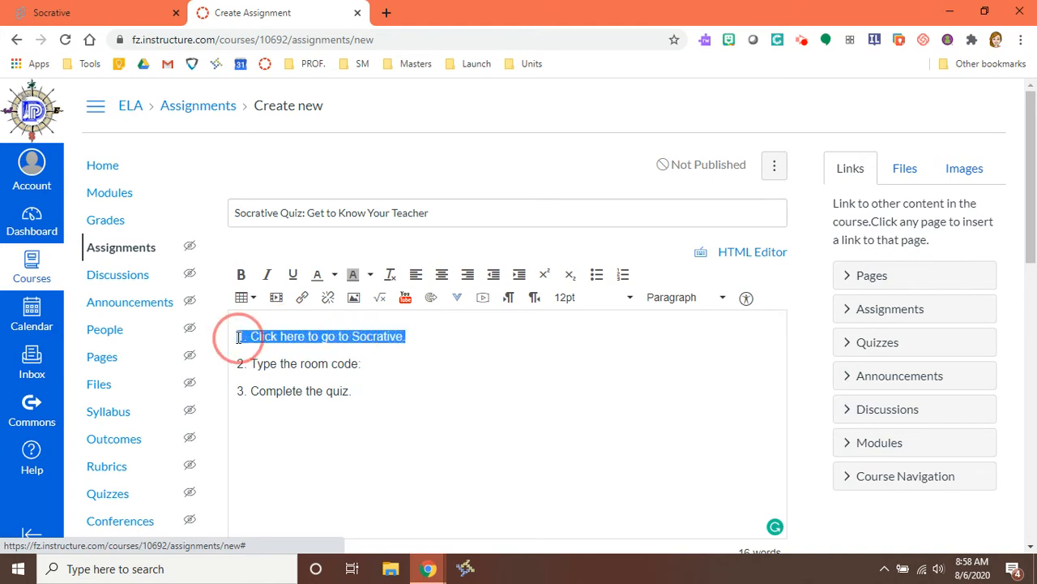
pyautogui.click(61, 13)
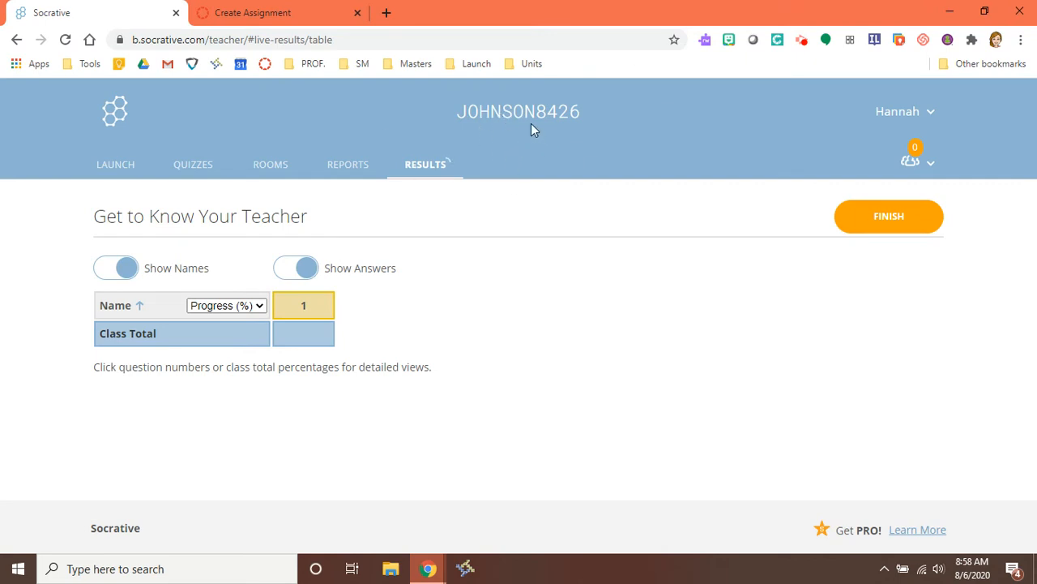
pyautogui.click(285, 16)
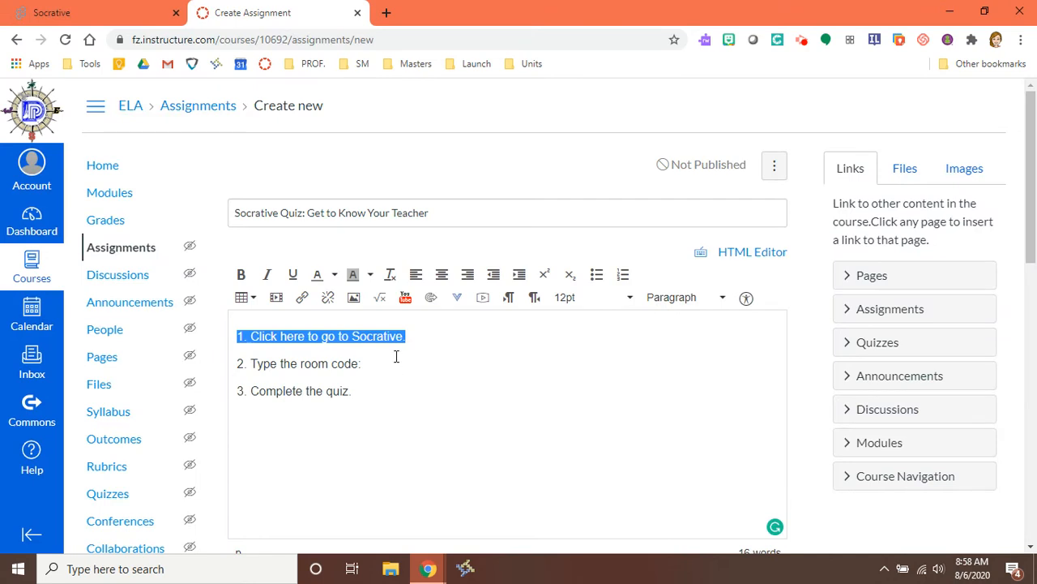
pyautogui.click(403, 363)
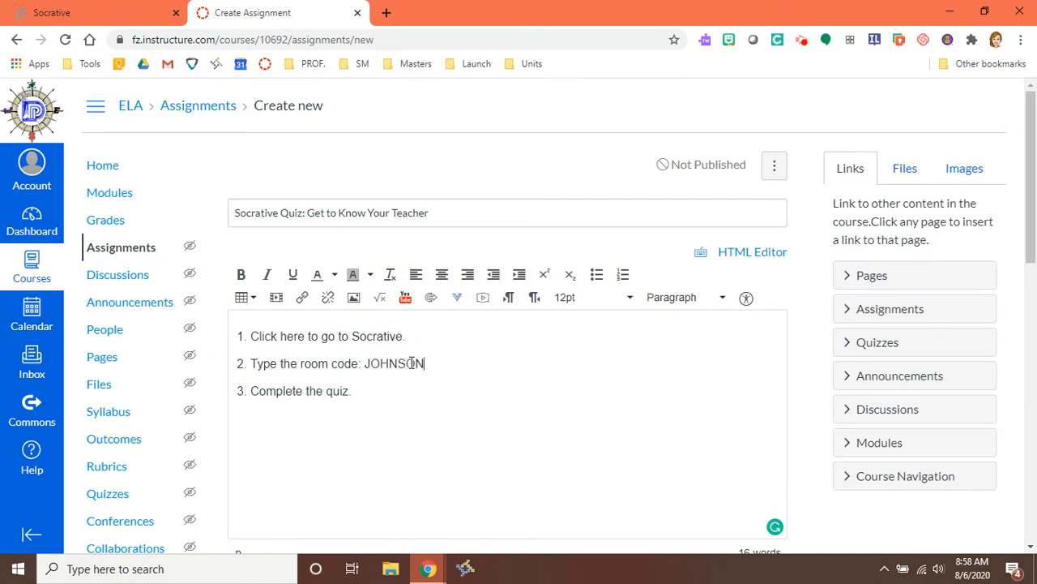
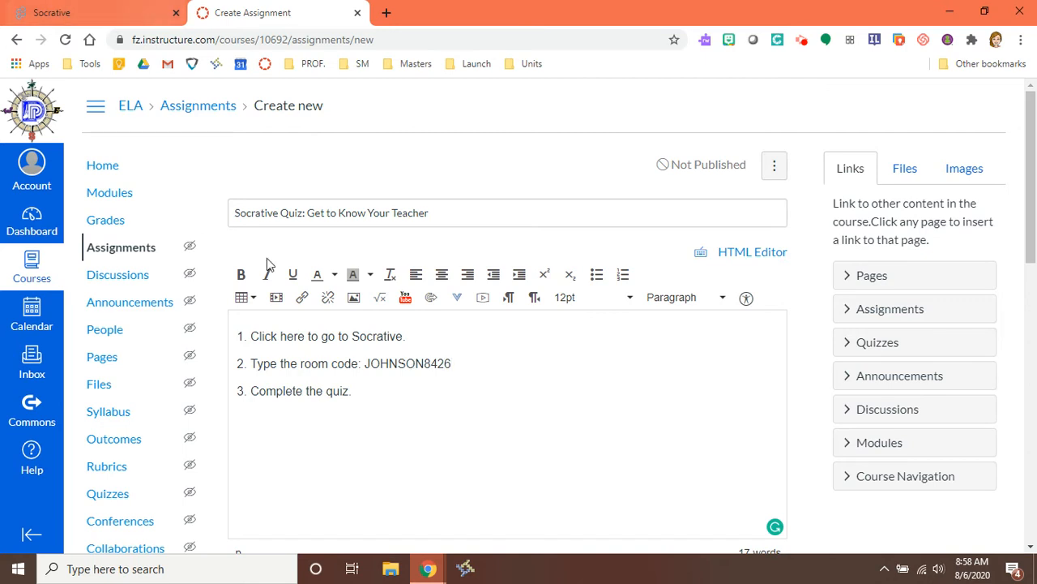
pyautogui.click(116, 13)
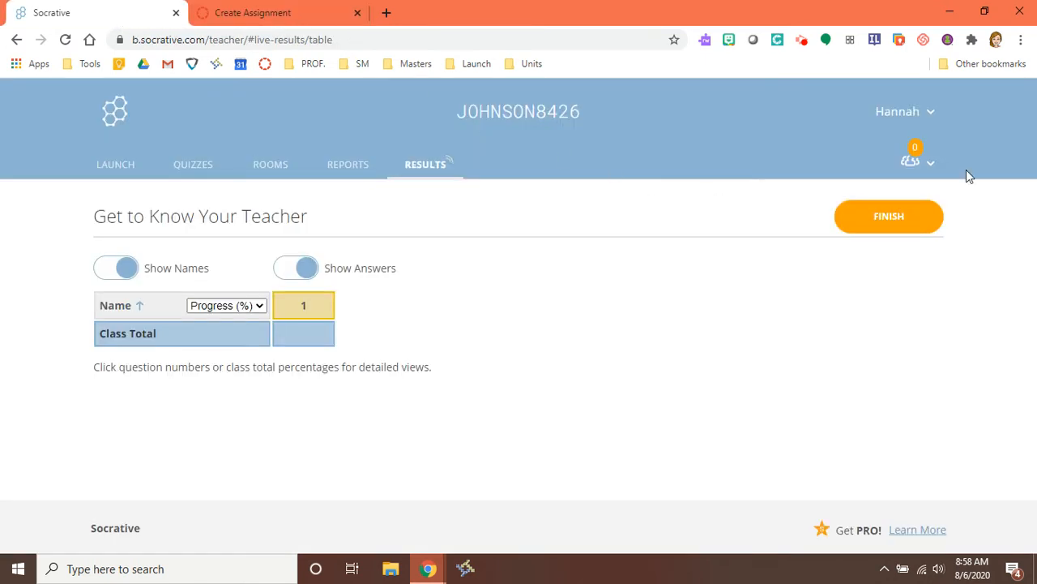
# Step: Sign out of the Socrative teacher account and load socrative.com
pyautogui.click(936, 113)
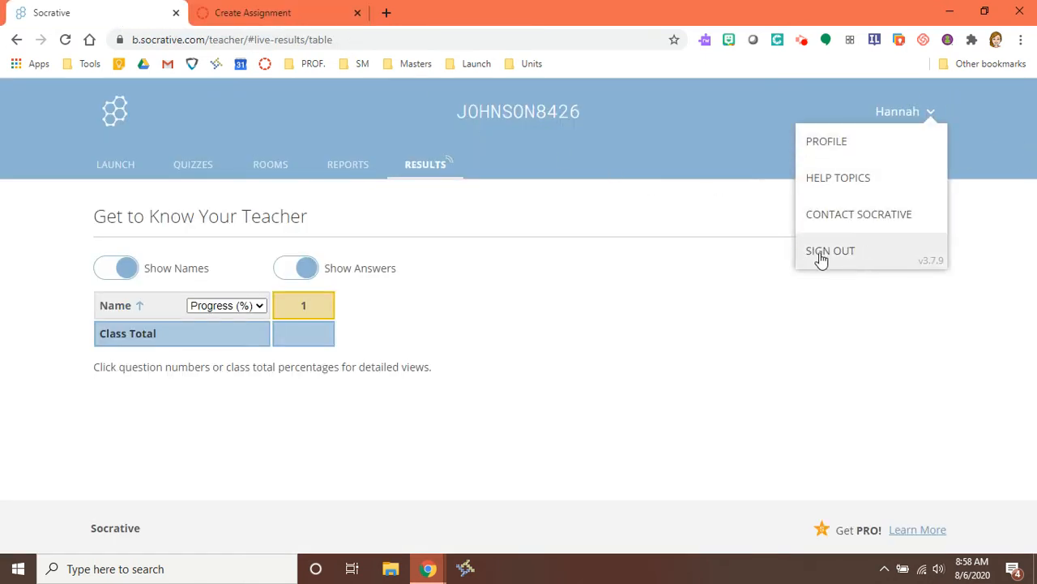
pyautogui.click(818, 258)
pyautogui.click(425, 241)
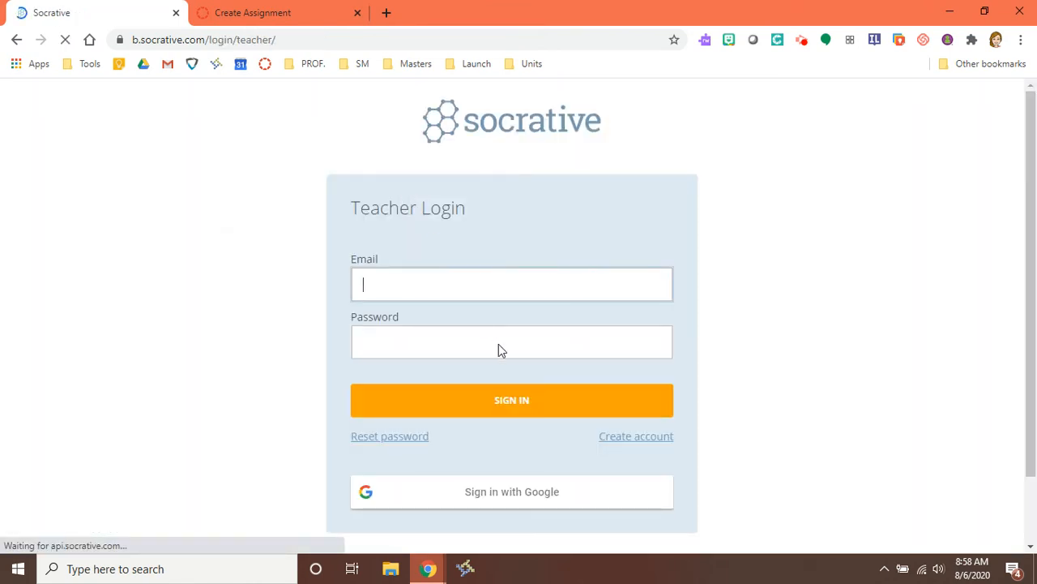
pyautogui.click(271, 41)
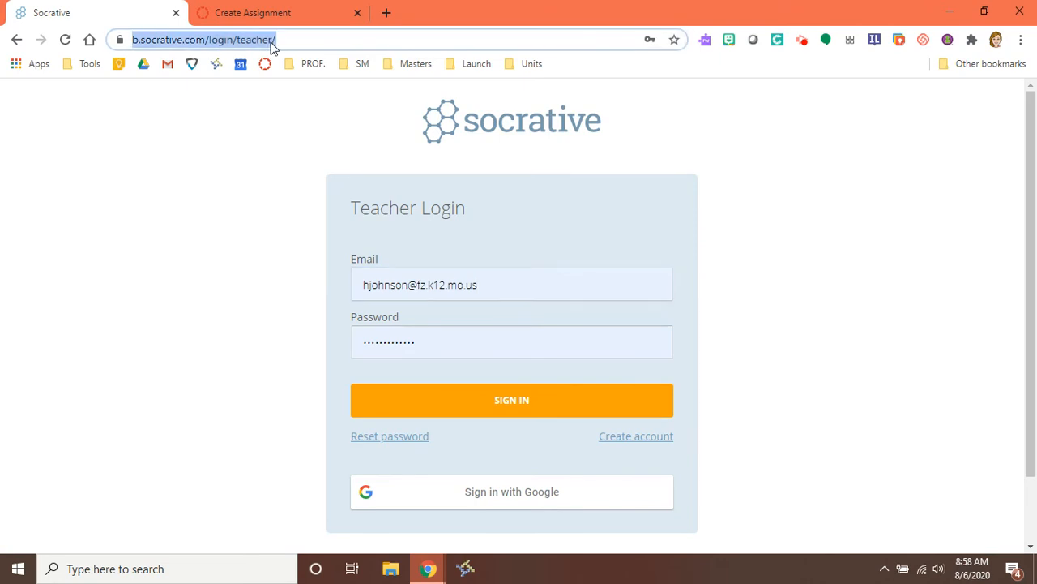
pyautogui.write('socrative.com')
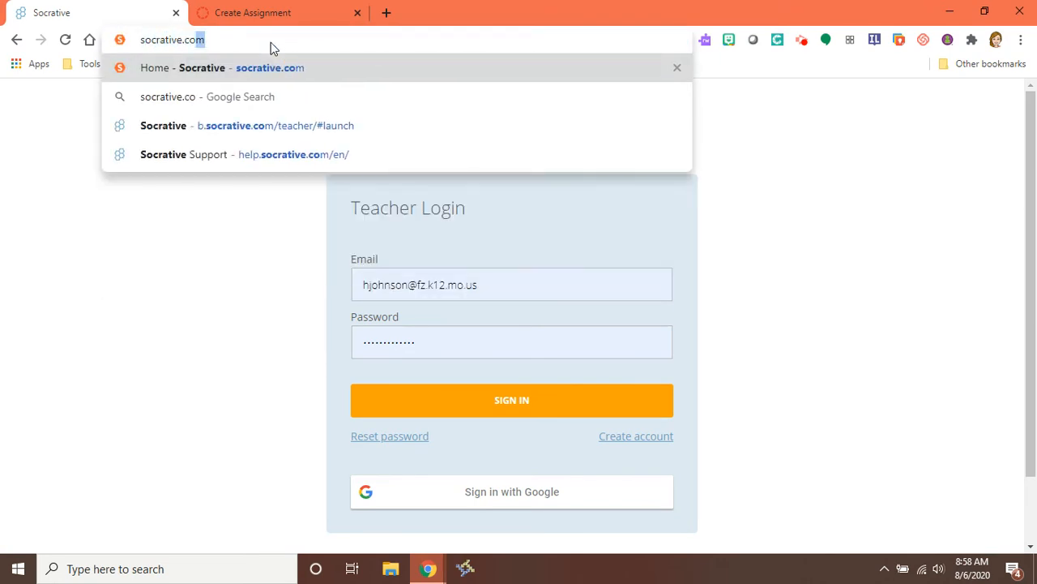
pyautogui.press('Return')
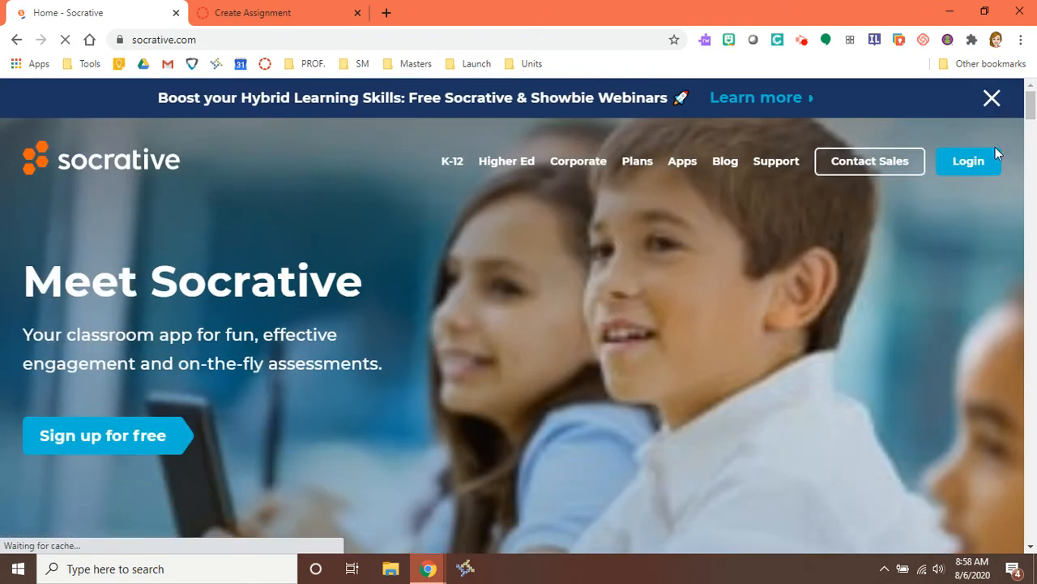
# Step: Open Socrative's Student Login page and copy its web address
pyautogui.click(969, 162)
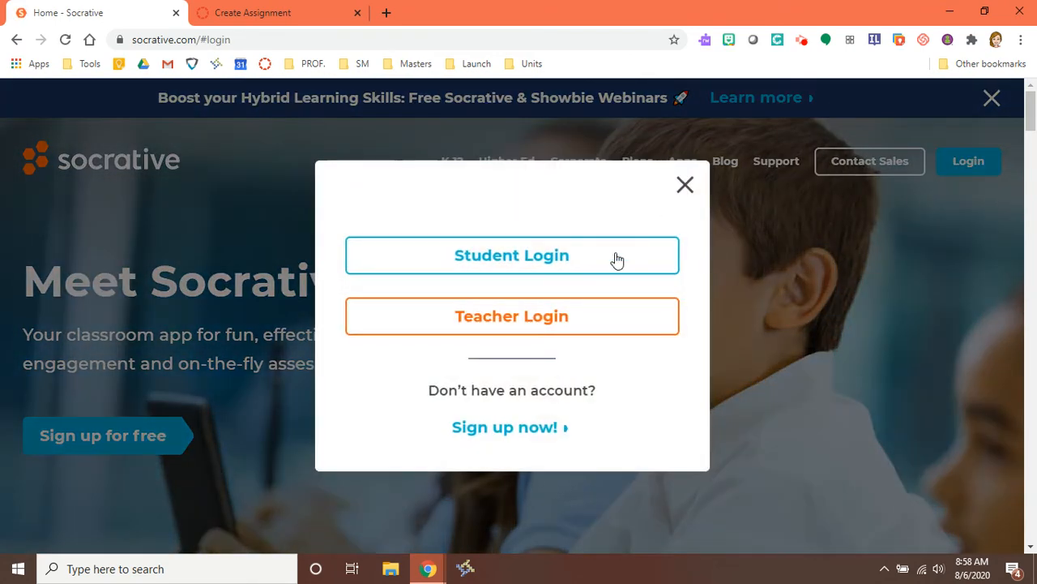
pyautogui.click(500, 262)
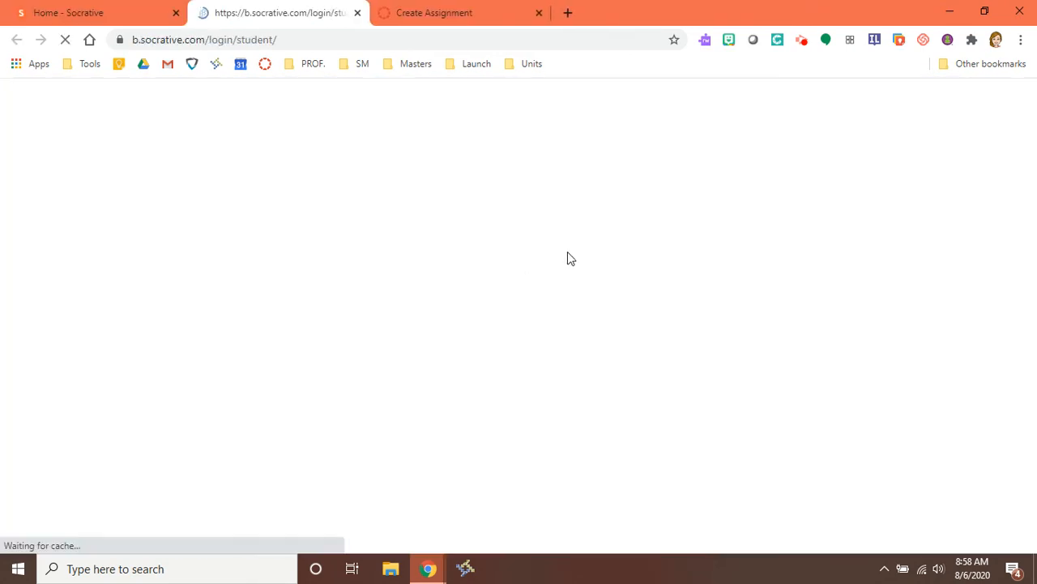
pyautogui.click(284, 39)
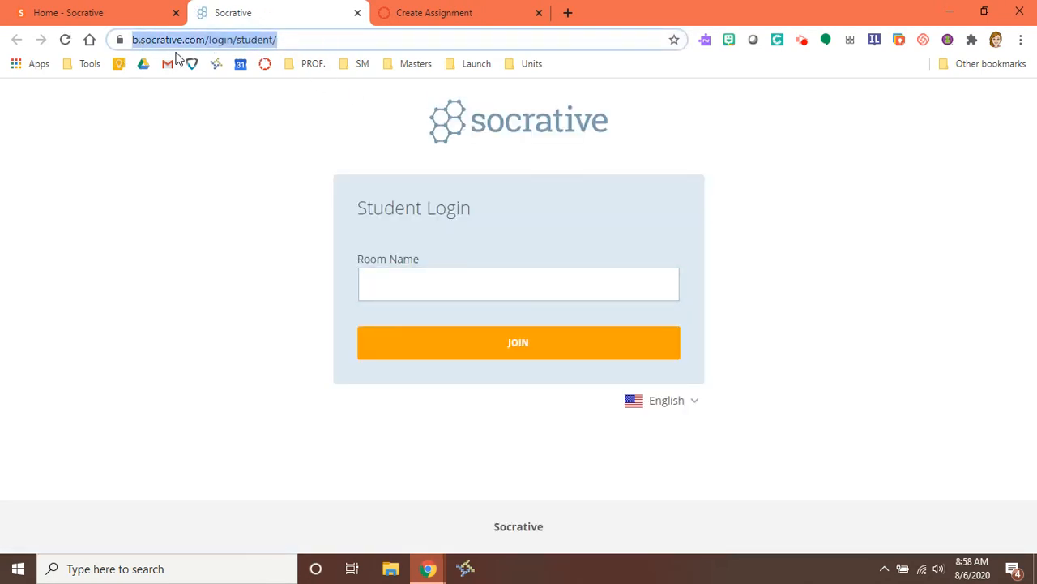
pyautogui.click(81, 15)
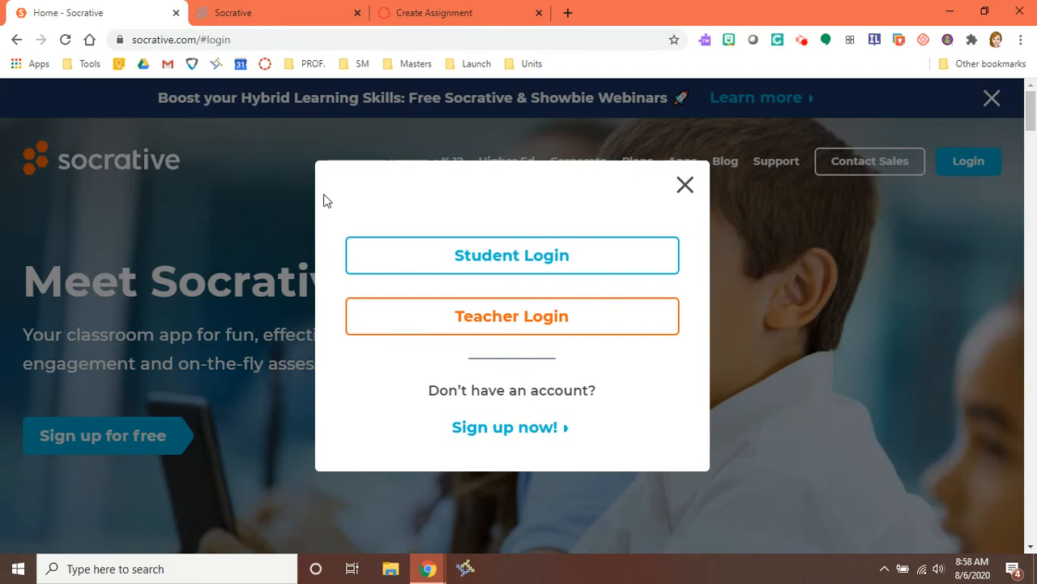
pyautogui.click(263, 9)
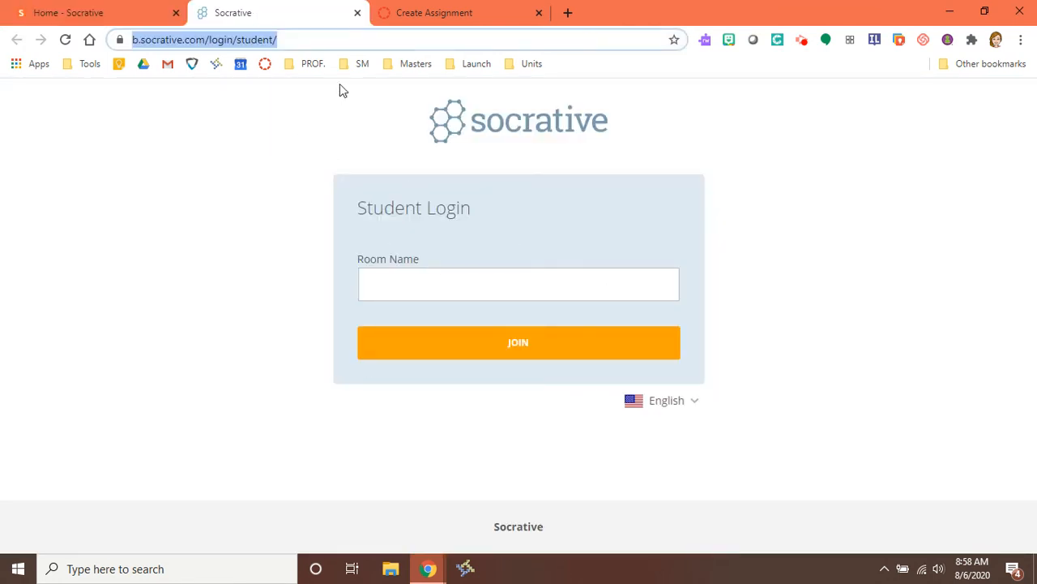
pyautogui.rightClick(272, 44)
pyautogui.click(297, 122)
pyautogui.click(430, 8)
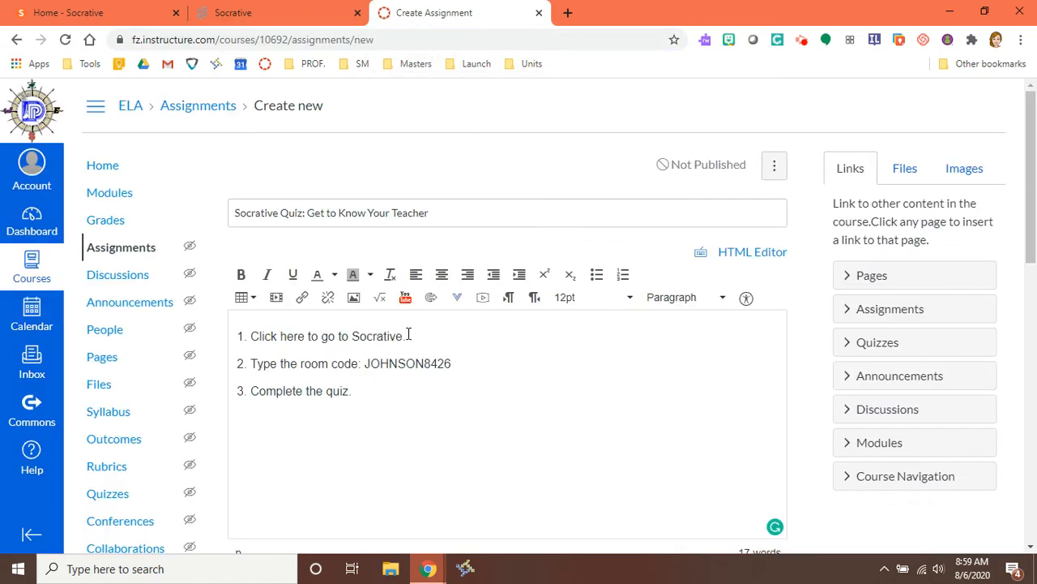
# Step: Link the first instruction to the copied Socrative student login URL
pyautogui.moveTo(407, 335); pyautogui.dragTo(248, 333)
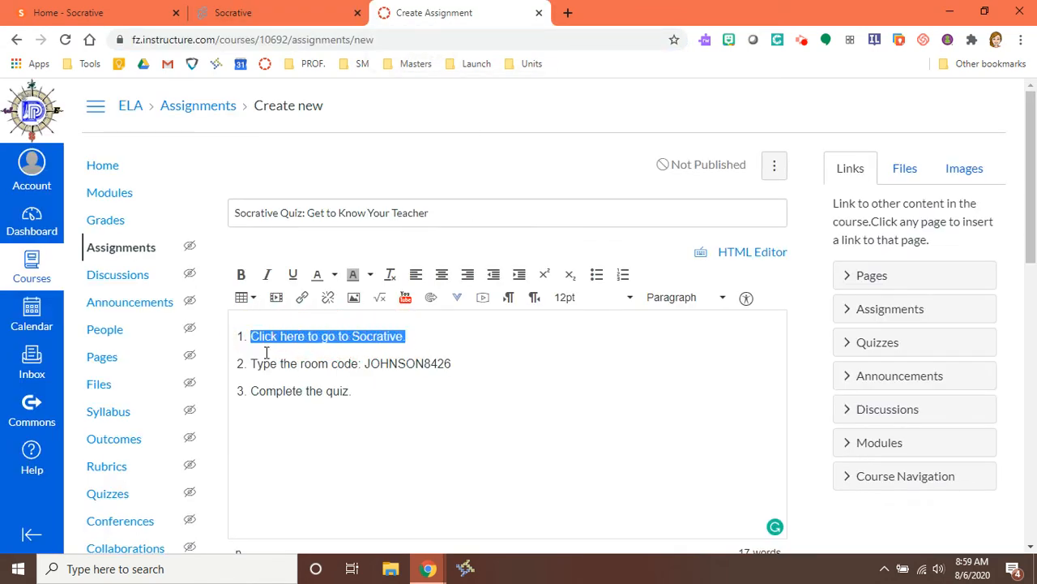
pyautogui.click(301, 296)
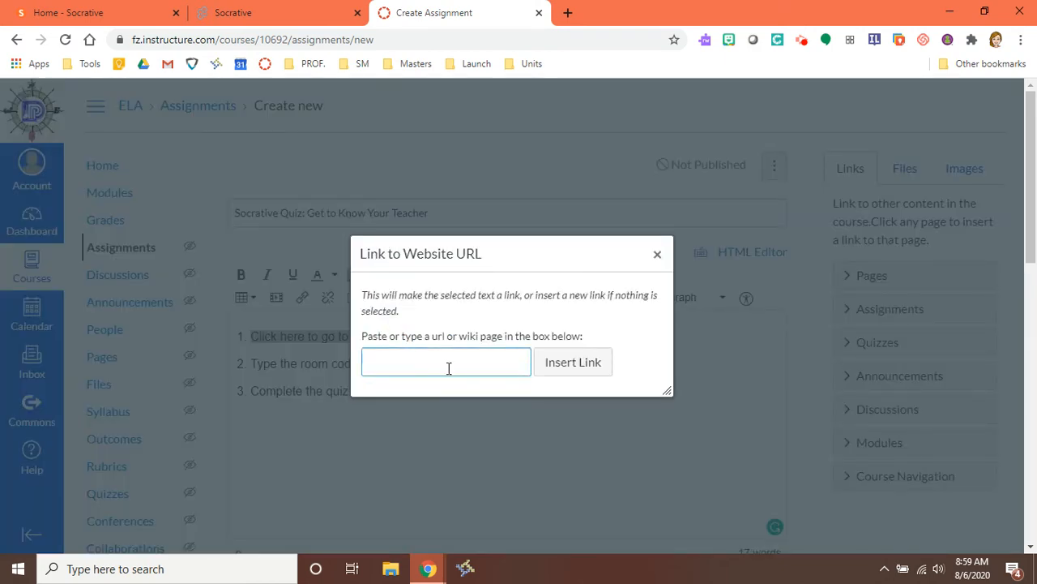
pyautogui.hotkey('ctrl', 'v')
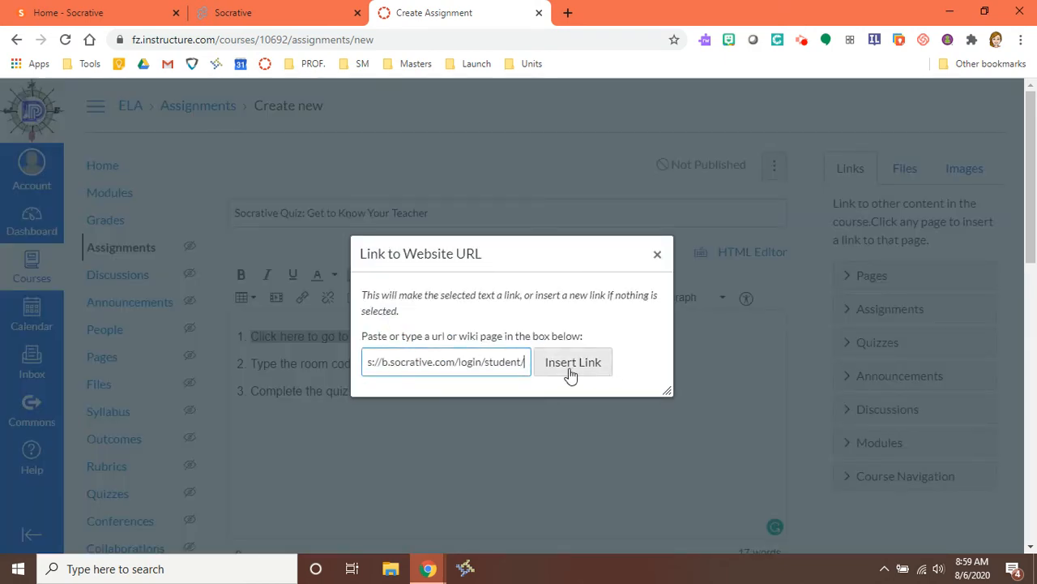
pyautogui.click(572, 363)
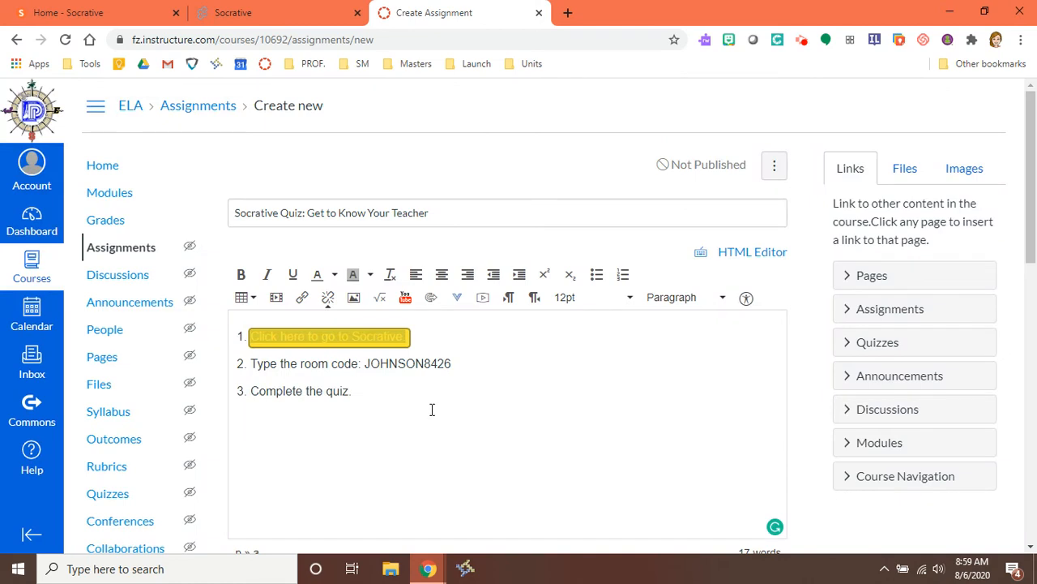
pyautogui.click(409, 402)
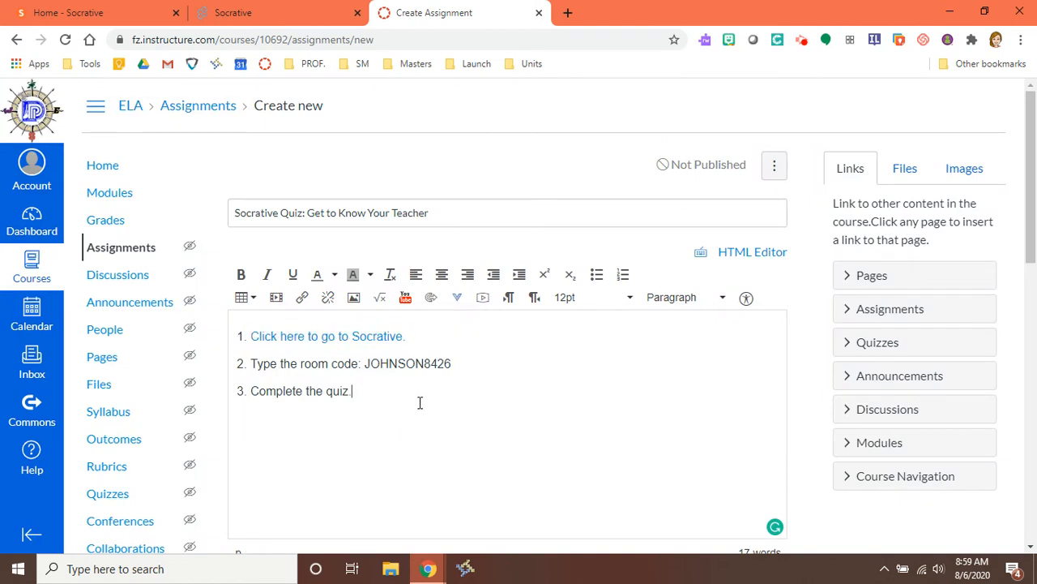
# Step: Confirm the link opens student login, then change 'room code' to 'room name' in line 2
pyautogui.click(294, 340)
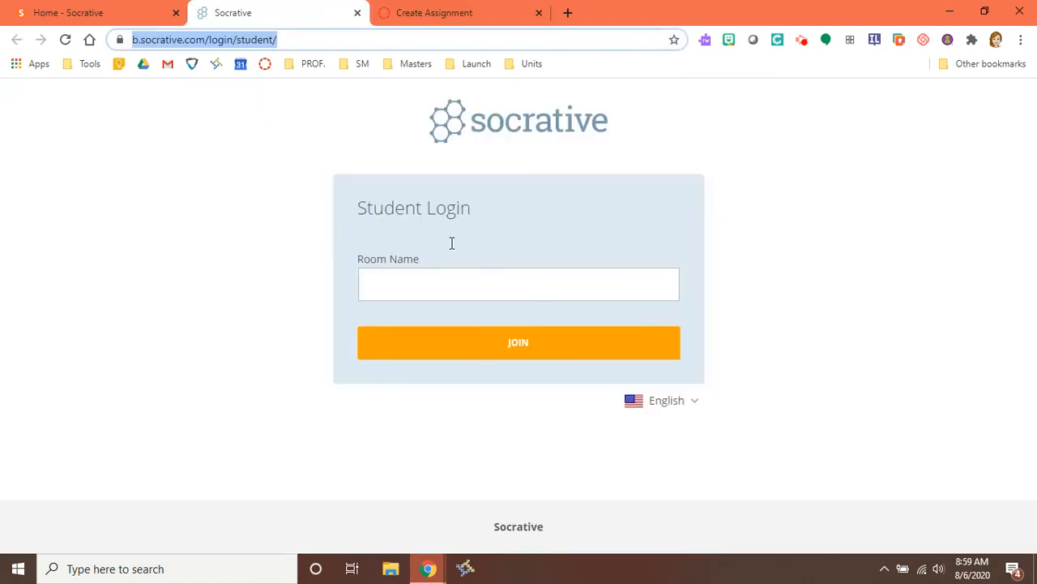
pyautogui.click(412, 292)
pyautogui.click(432, 15)
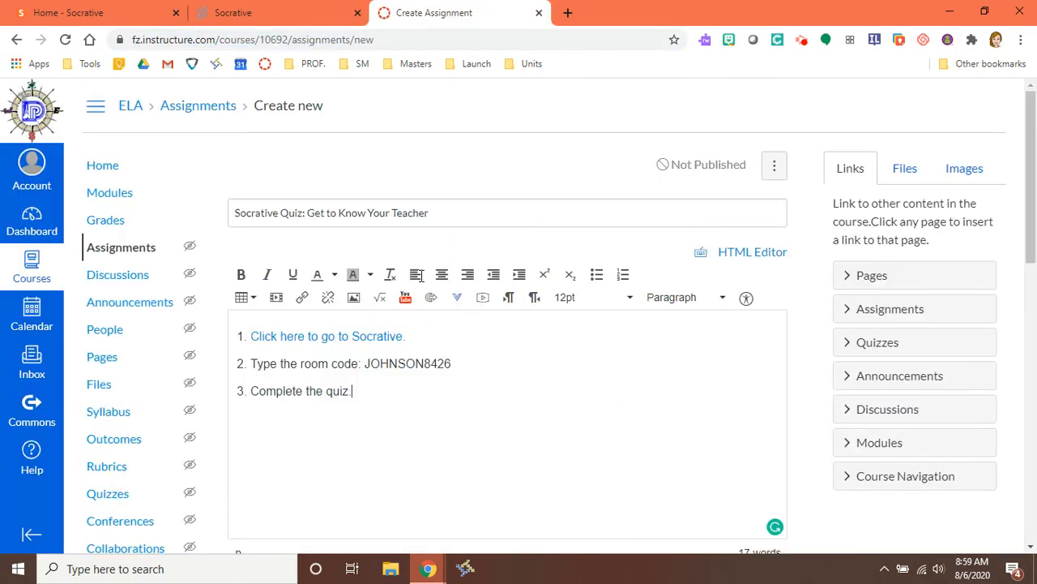
pyautogui.doubleClick(342, 364)
pyautogui.write('name')
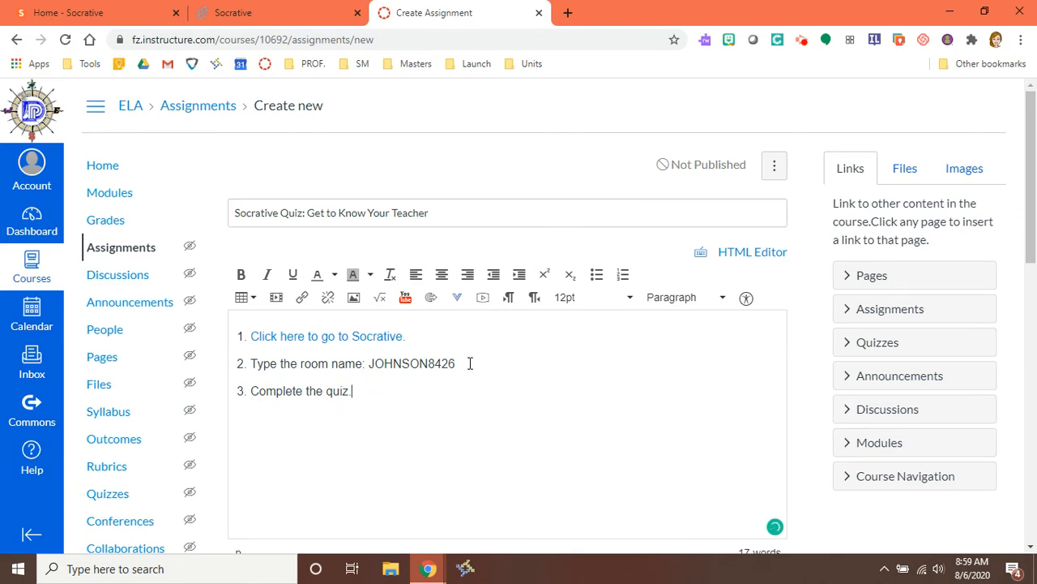
# Step: Make the assignment worth 5 points in the Classwork Grade group
pyautogui.scroll(-4, 452, 422)
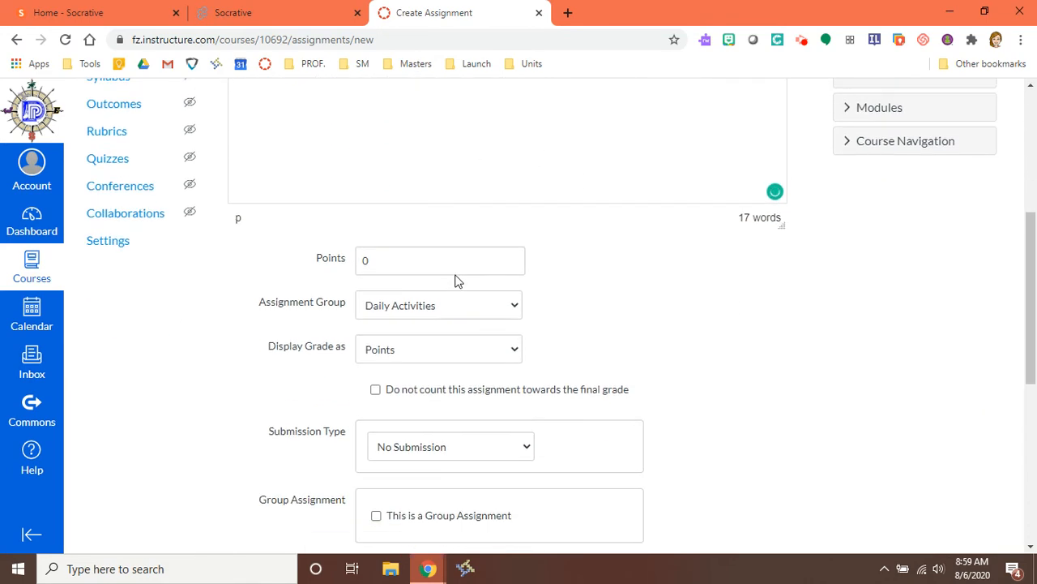
pyautogui.doubleClick(365, 217)
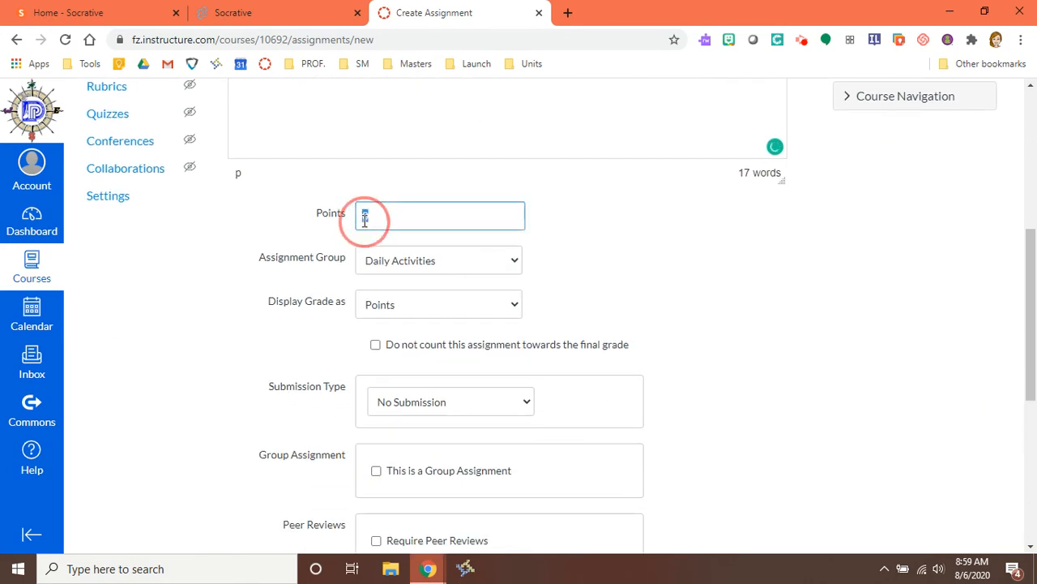
pyautogui.write('5')
pyautogui.click(398, 264)
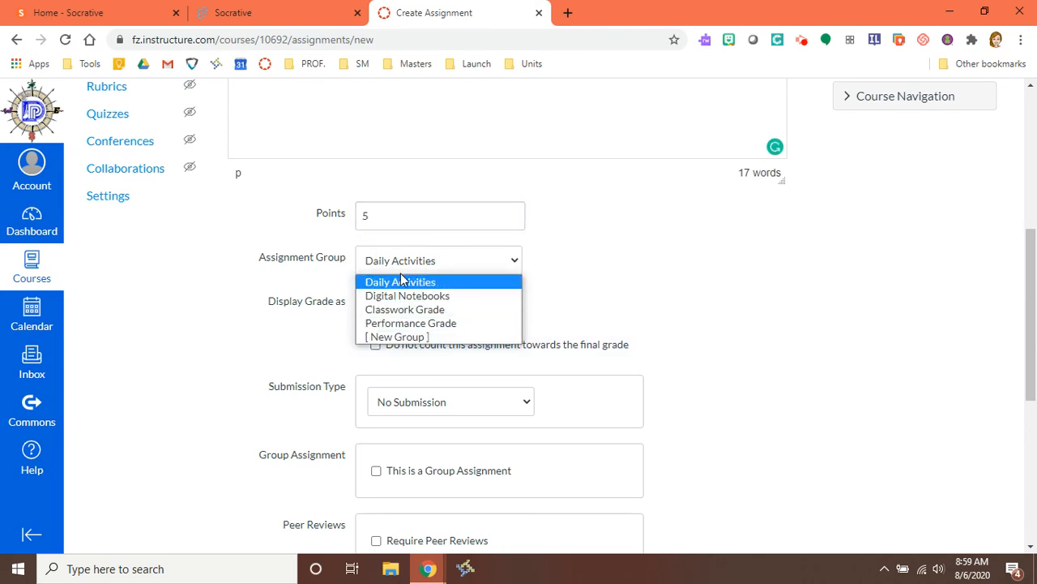
pyautogui.click(394, 312)
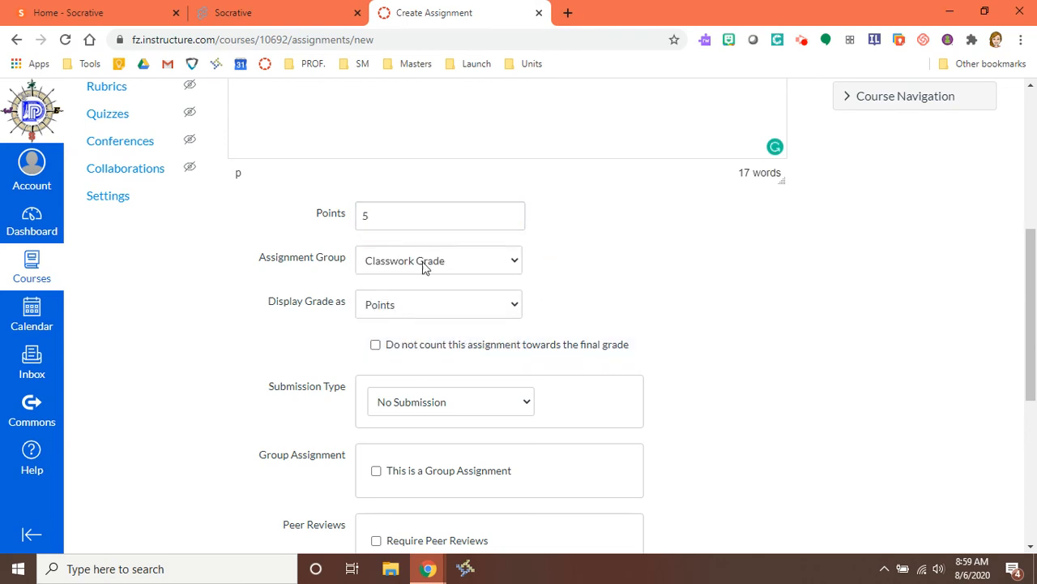
# Step: Display the grade as Complete/Incomplete, exclude it from the final grade, and keep No Submission
pyautogui.scroll(-1, 416, 287)
pyautogui.click(420, 235)
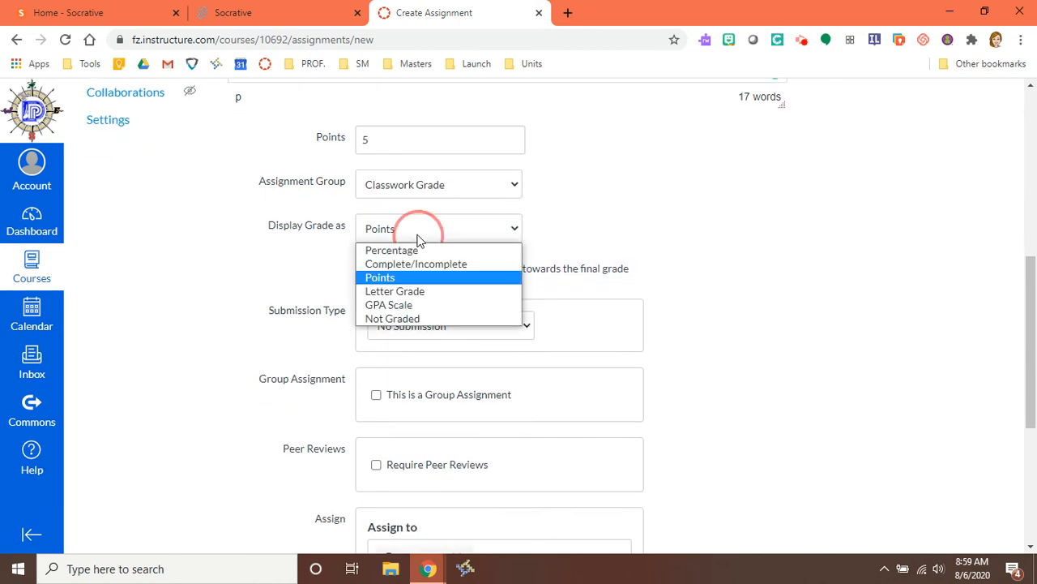
pyautogui.click(398, 266)
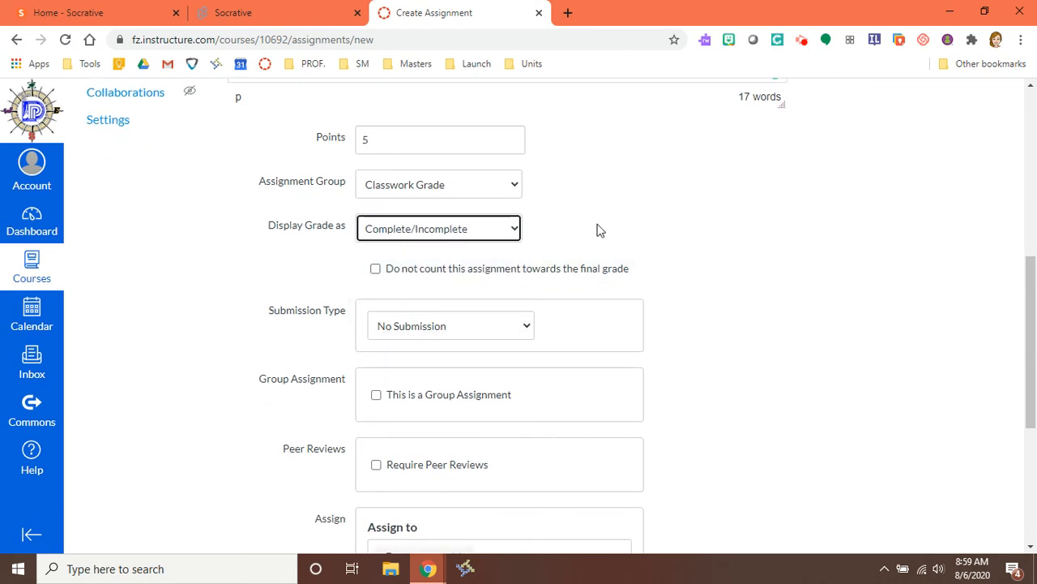
pyautogui.scroll(-1, 580, 284)
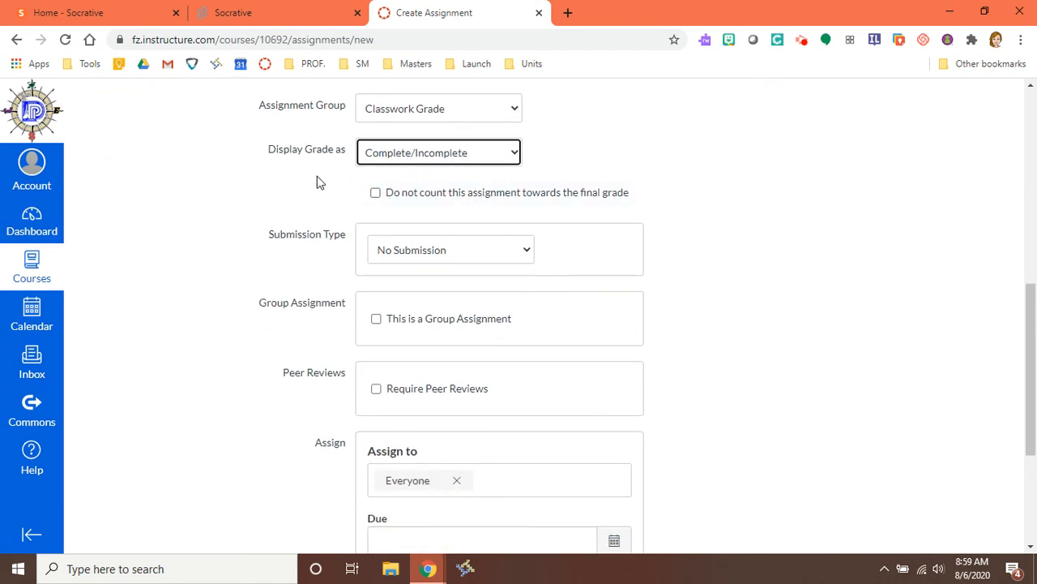
pyautogui.click(375, 195)
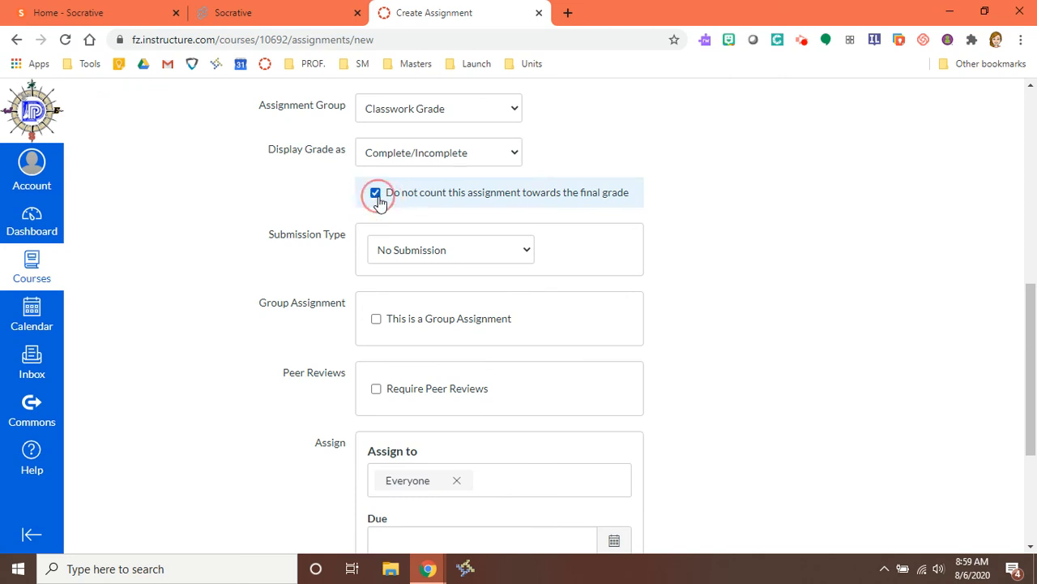
pyautogui.click(483, 251)
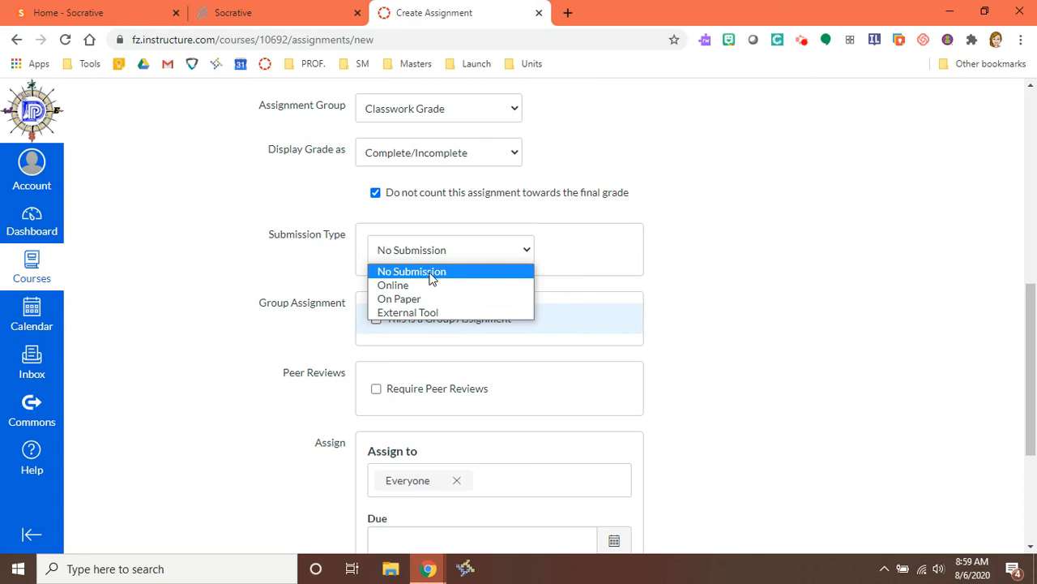
pyautogui.click(387, 271)
pyautogui.scroll(-4, 542, 334)
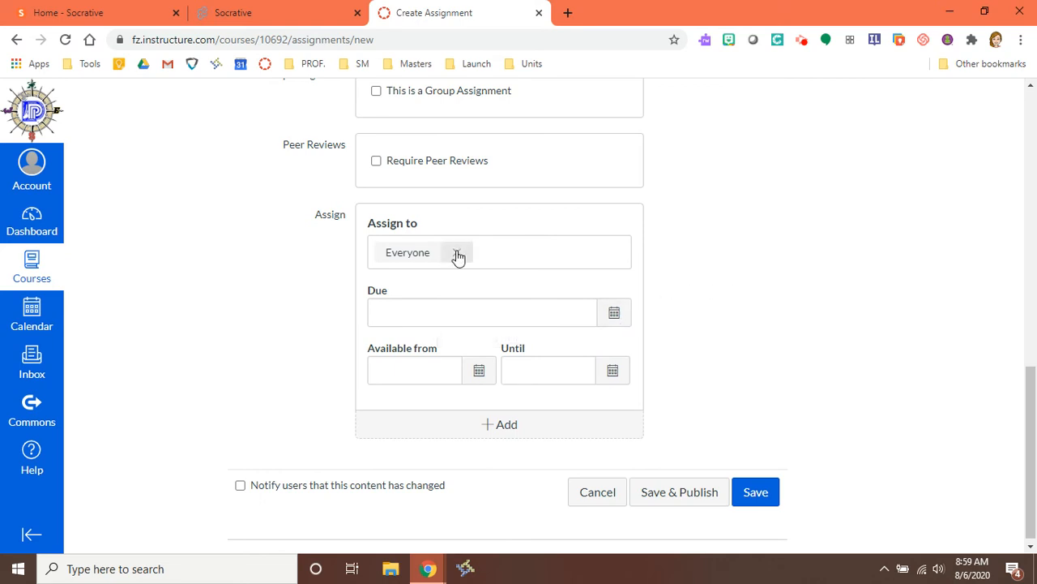
# Step: Set the due date to Aug 25 at 11:59pm and Save & Publish the assignment
pyautogui.click(614, 313)
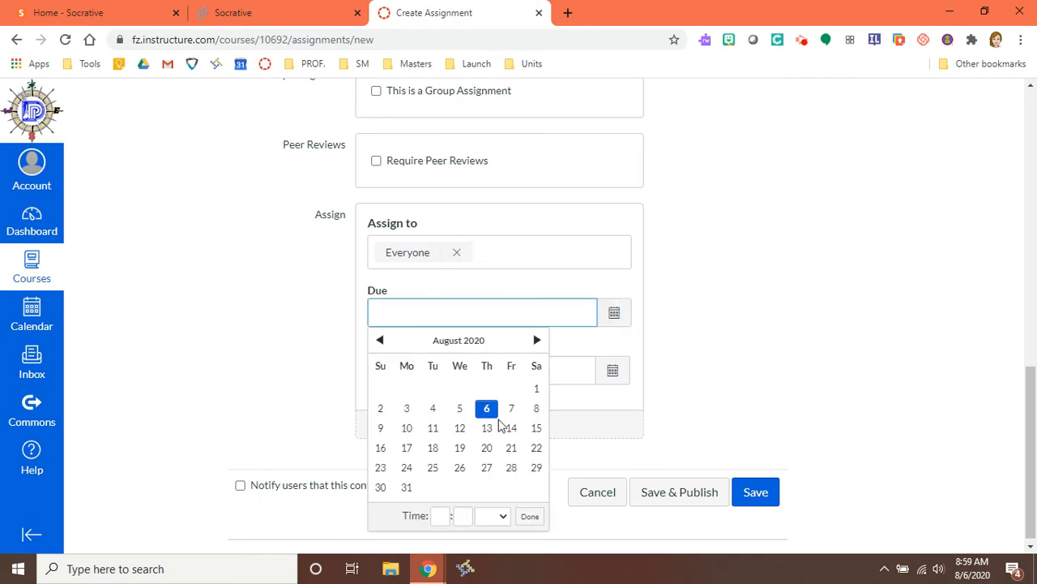
pyautogui.click(433, 470)
pyautogui.click(651, 342)
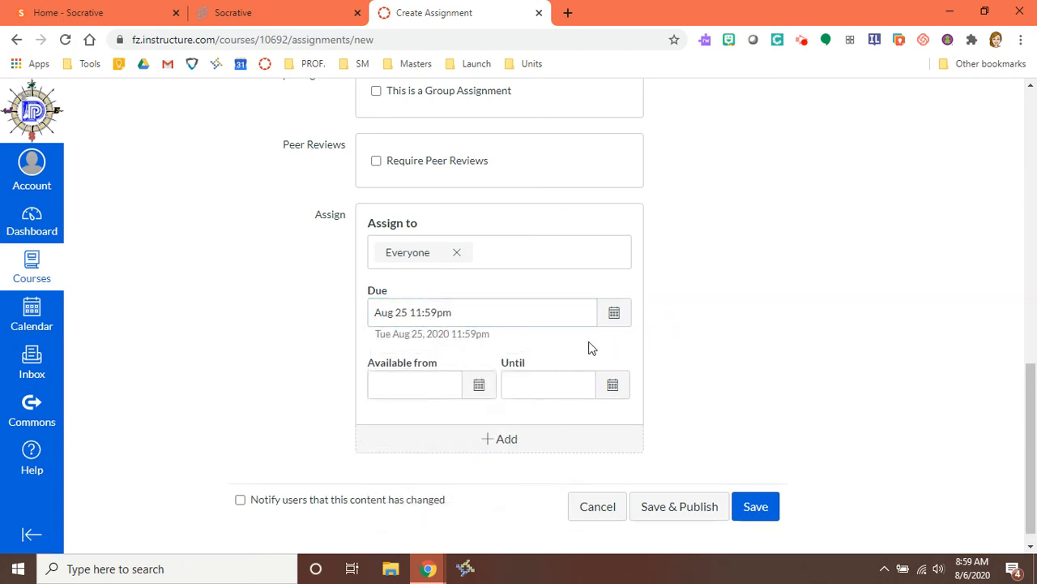
pyautogui.scroll(-1, 492, 383)
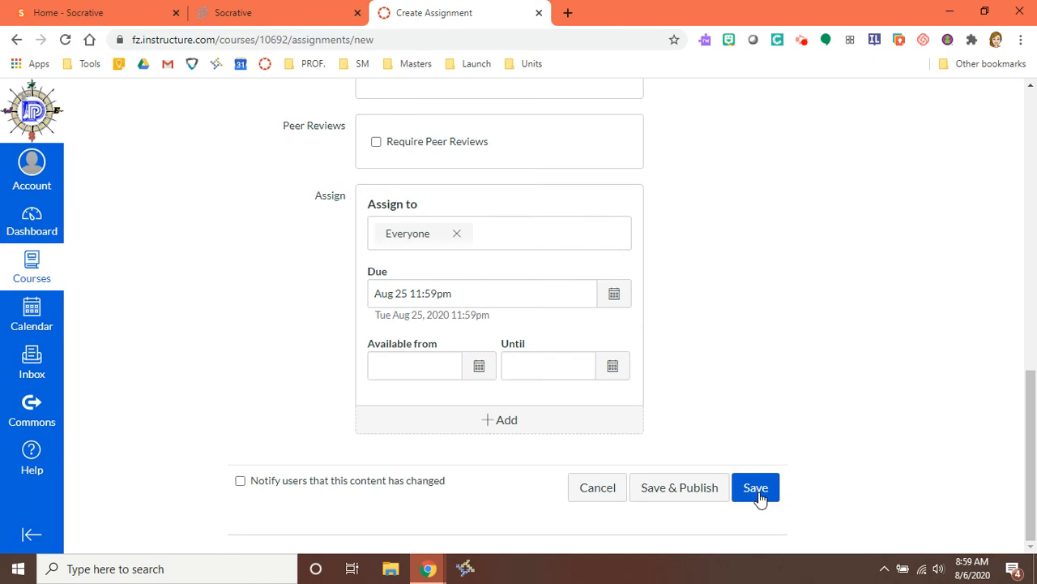
pyautogui.click(676, 494)
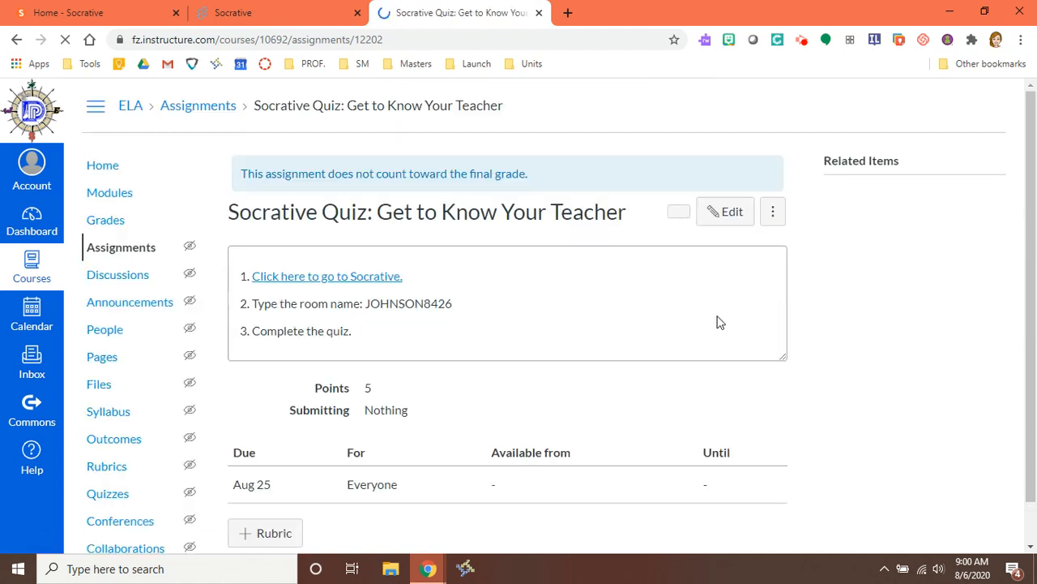
pyautogui.scroll(-1, 141, 463)
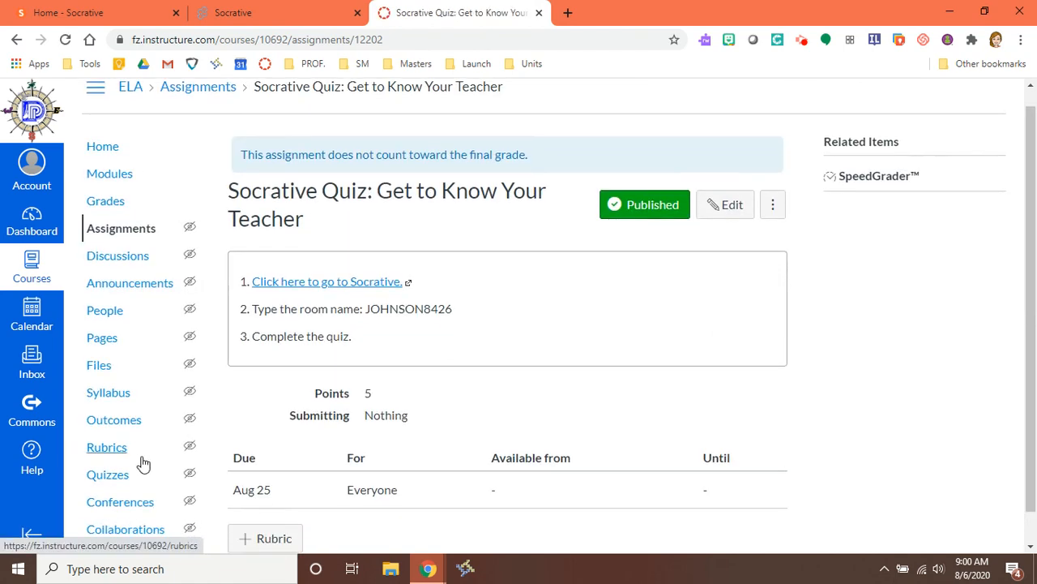
# Step: Enter Student View from course Settings, open the Socrative Quiz assignment, and follow its Socrative link
pyautogui.click(101, 525)
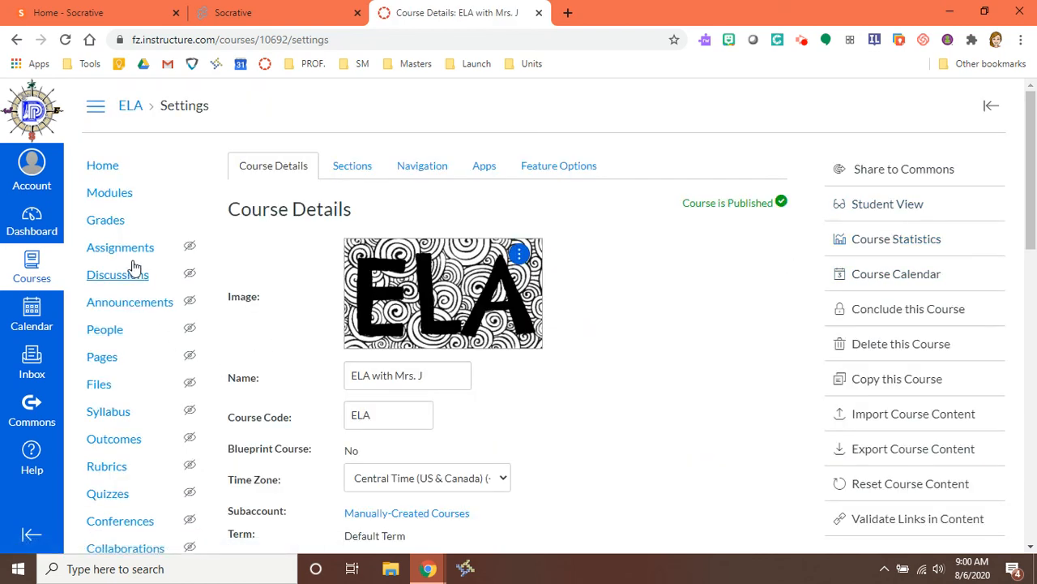
pyautogui.click(867, 207)
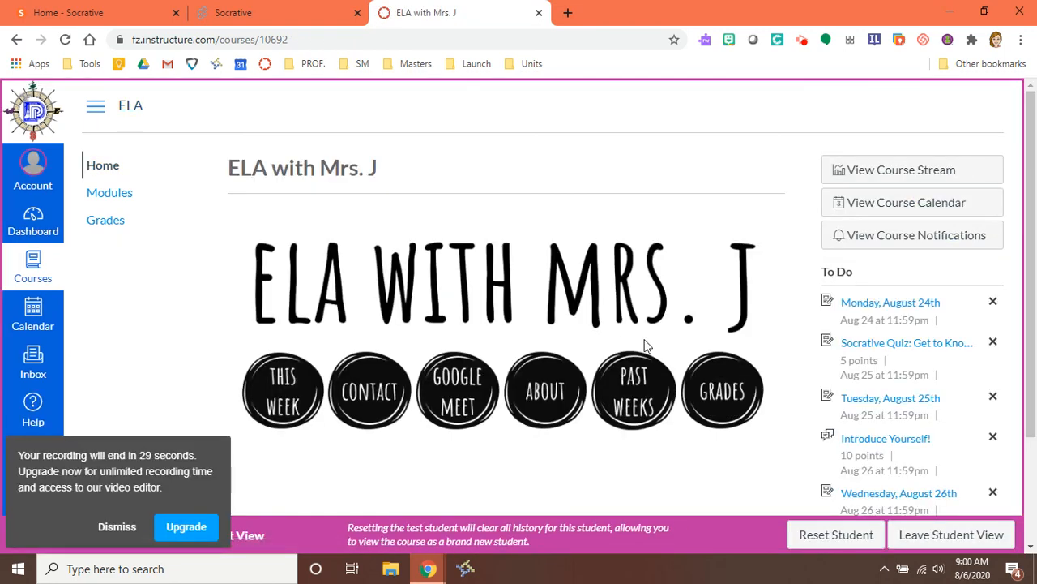
pyautogui.click(898, 343)
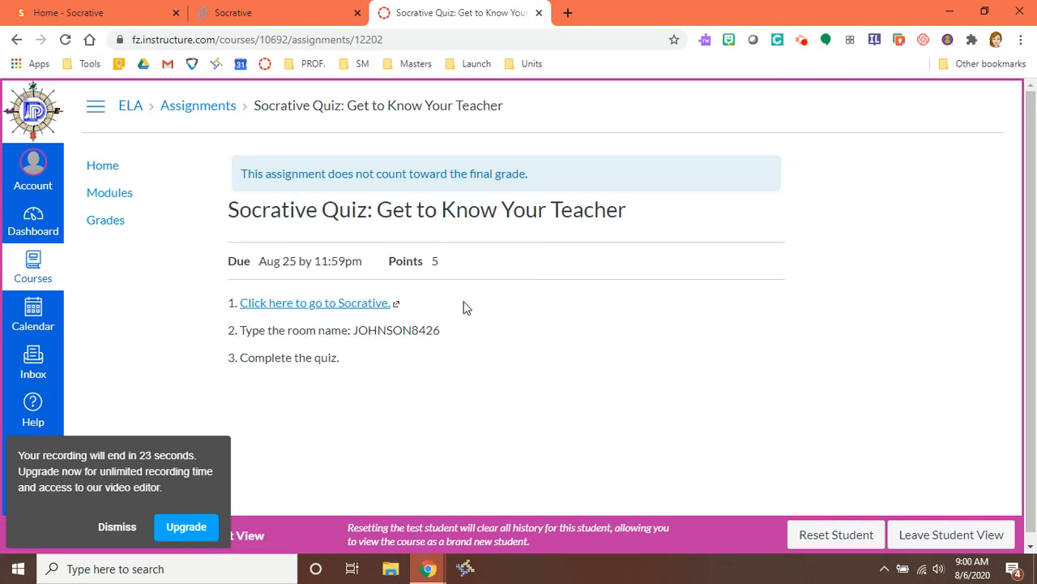
pyautogui.click(272, 304)
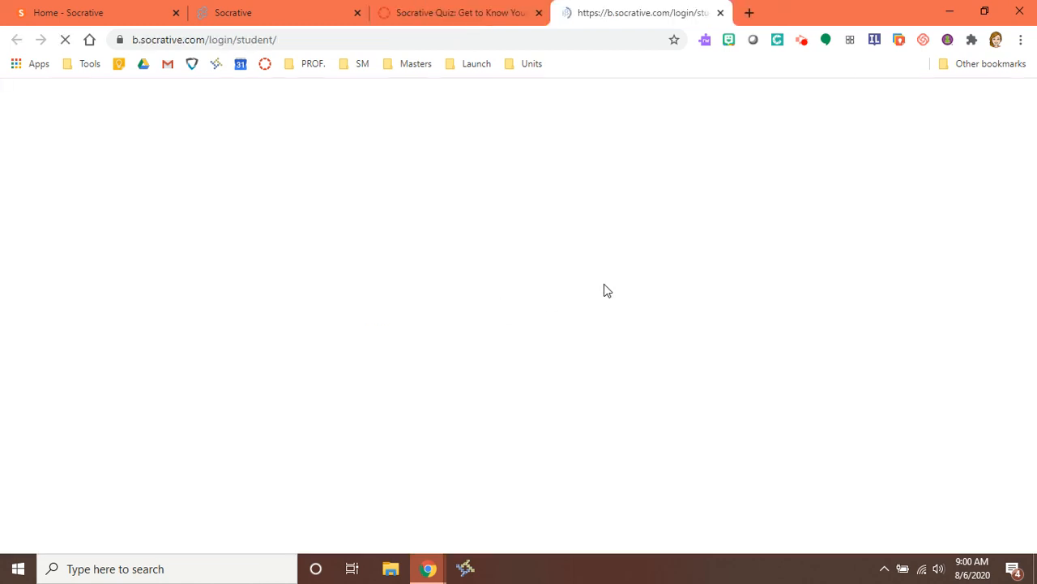
pyautogui.click(454, 14)
pyautogui.moveTo(353, 331); pyautogui.dragTo(461, 338)
pyautogui.hotkey('ctrl', 'c')
pyautogui.click(596, 12)
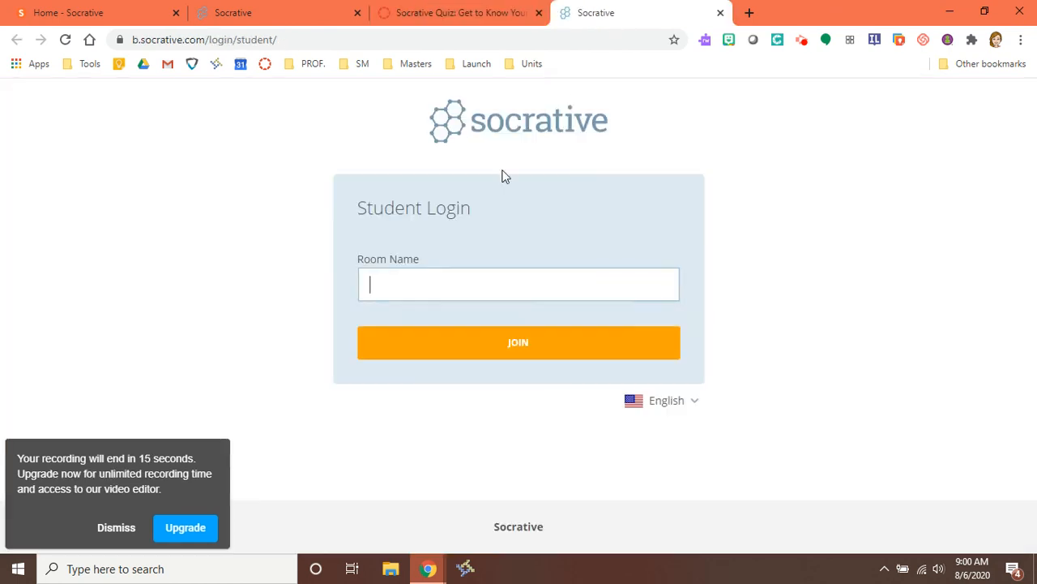
pyautogui.click(446, 283)
pyautogui.hotkey('ctrl', 'v')
pyautogui.click(458, 343)
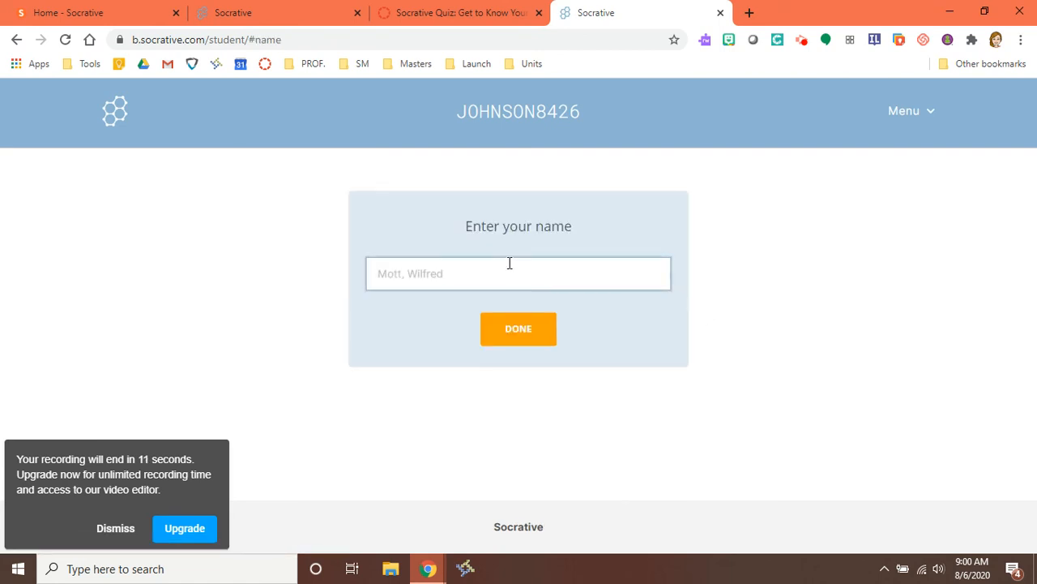
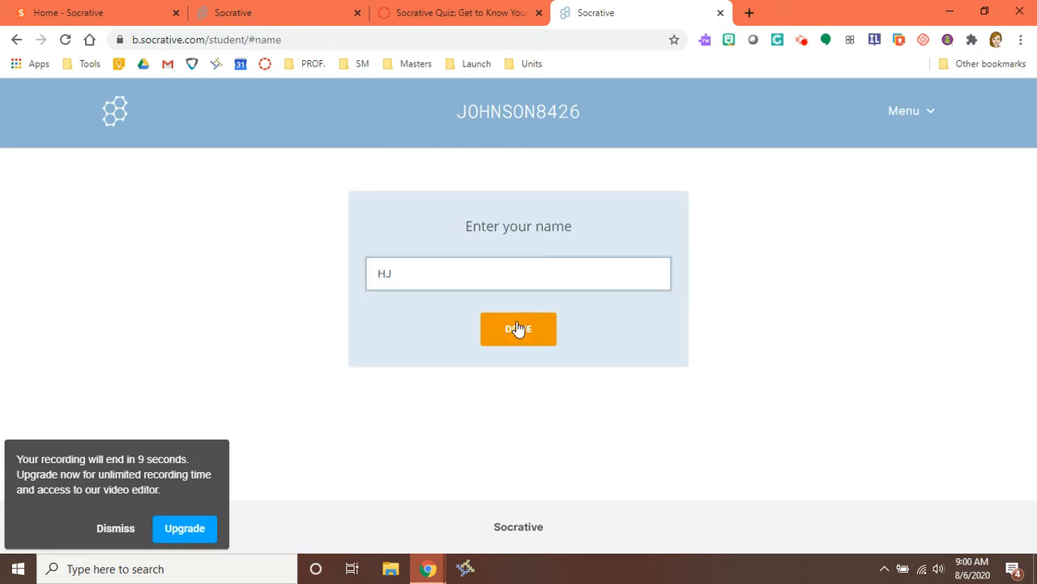
pyautogui.click(515, 331)
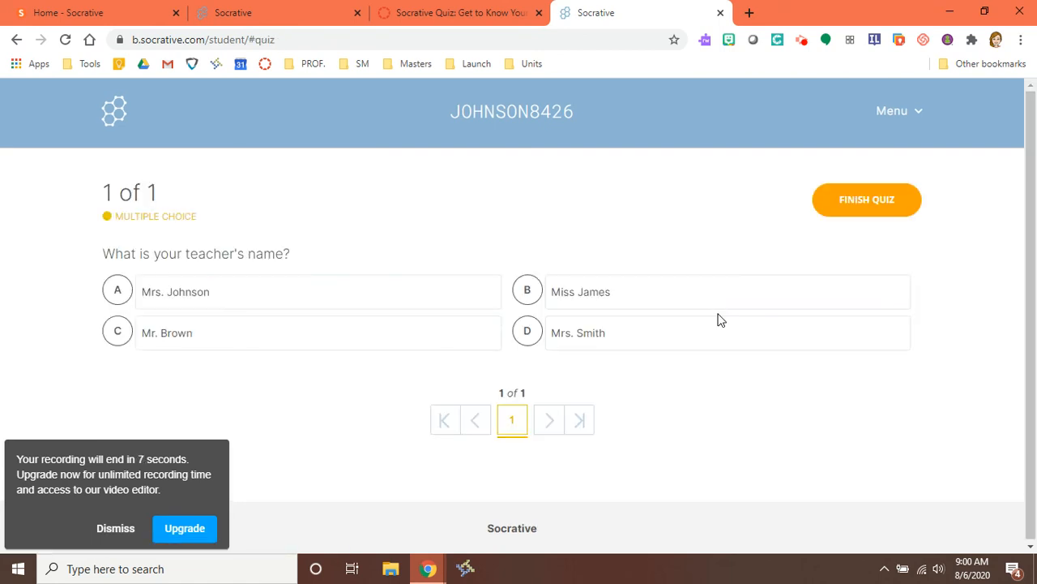